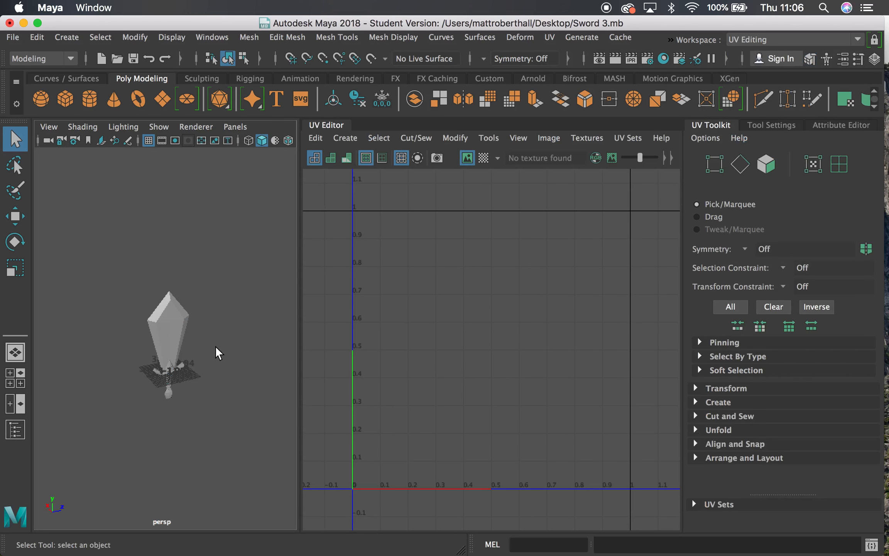
Select the sword mesh and examine it from several angles alongside its UV layout.
click(170, 335)
alt+middle_drag(145, 262, 179, 218)
scroll(175, 231, up, 5)
alt+drag(159, 308, 78, 308)
alt+drag(139, 315, 261, 344)
alt+drag(129, 319, 213, 353)
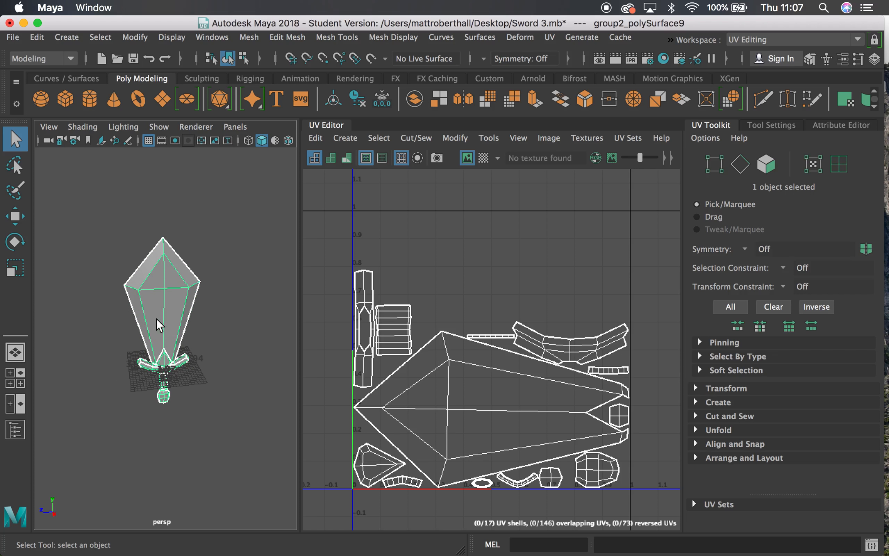
alt+right_drag(145, 338, 236, 379)
alt+middle_drag(236, 379, 245, 352)
alt+right_drag(232, 345, 189, 379)
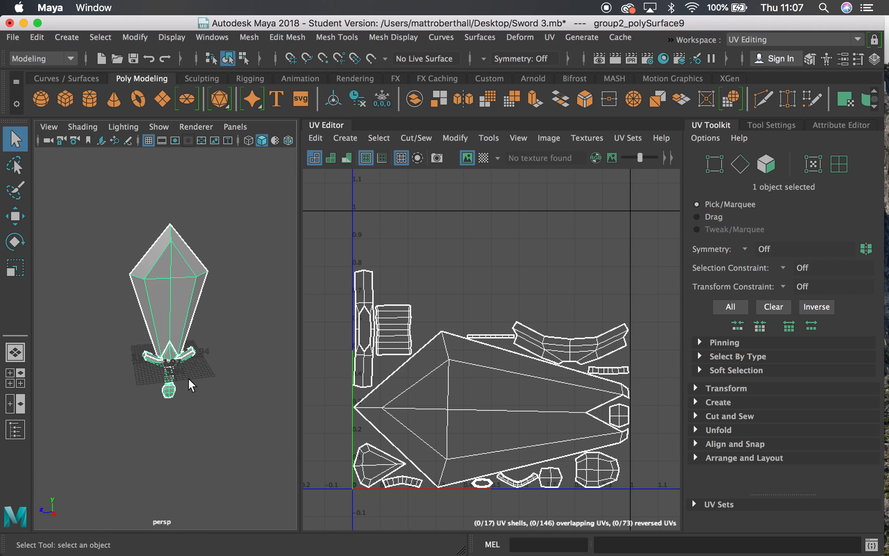
alt+drag(189, 379, 213, 425)
Switch to Photoshop and create a new 64 × 64 pixel document at 300 pixels/inch.
mouse_move(344, 553)
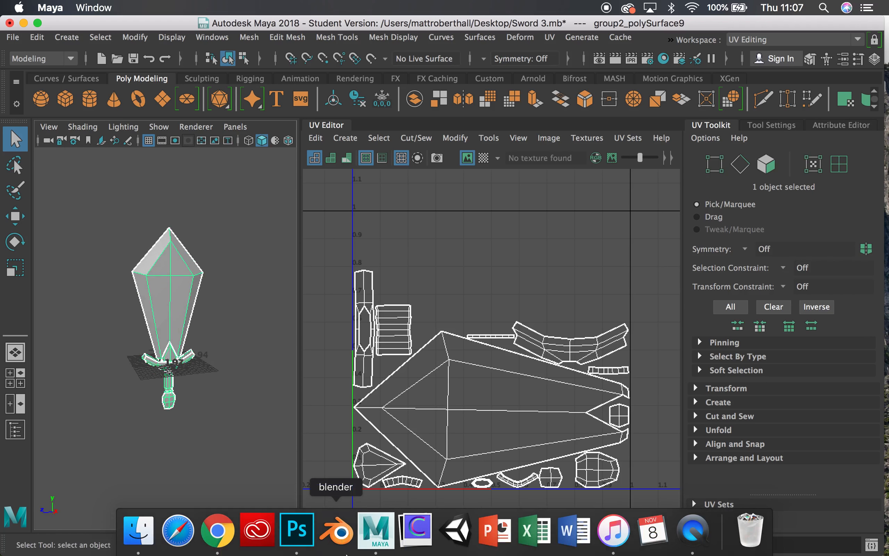
click(293, 531)
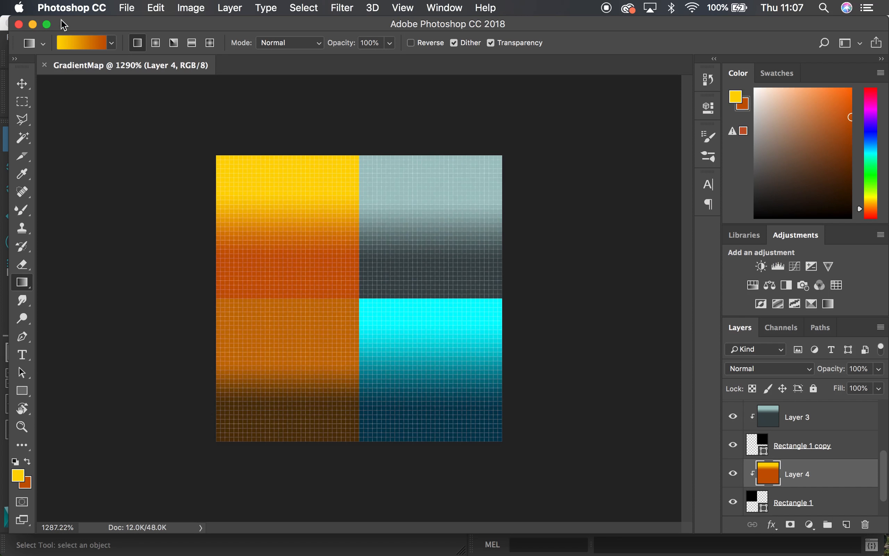
click(129, 8)
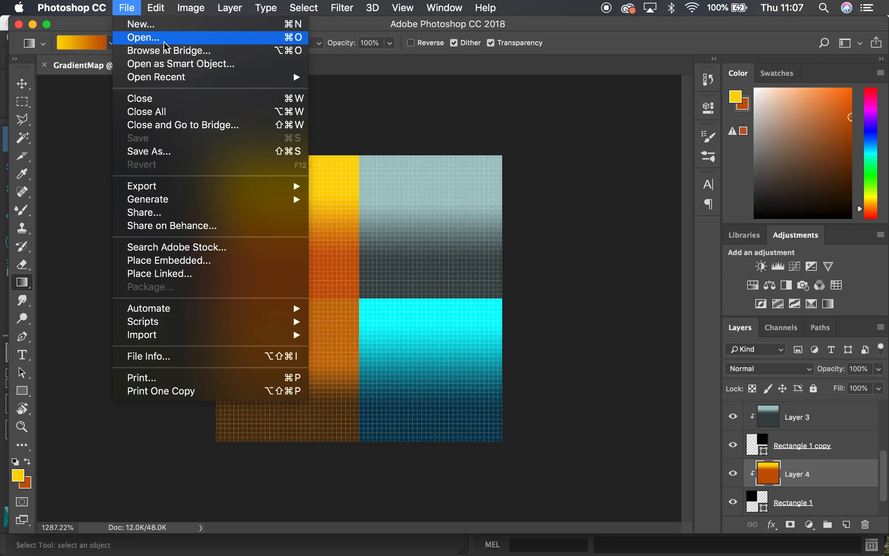
click(160, 28)
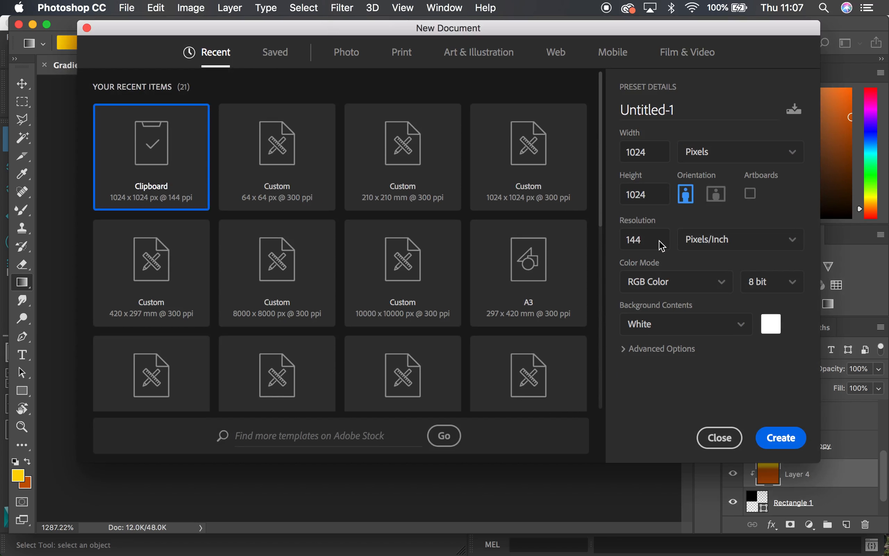
double_click(652, 153)
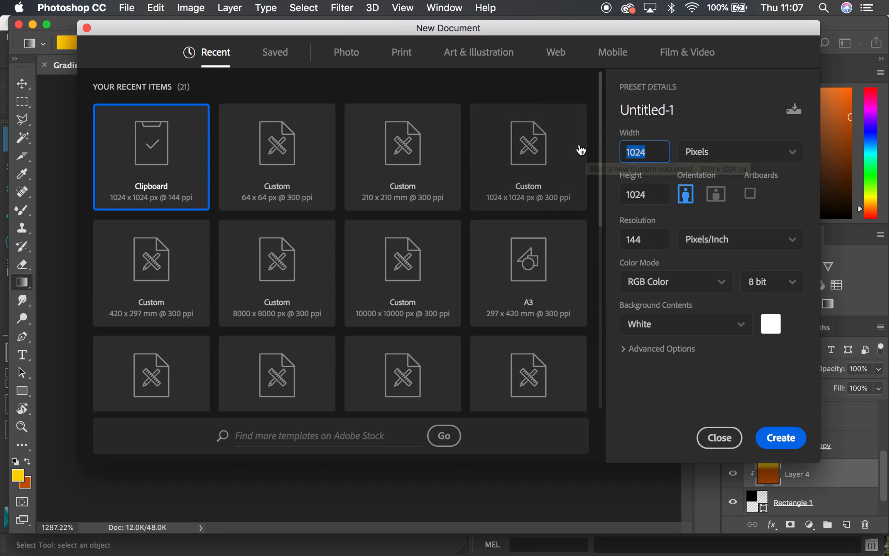
text(64)
key(Tab)
text(64)
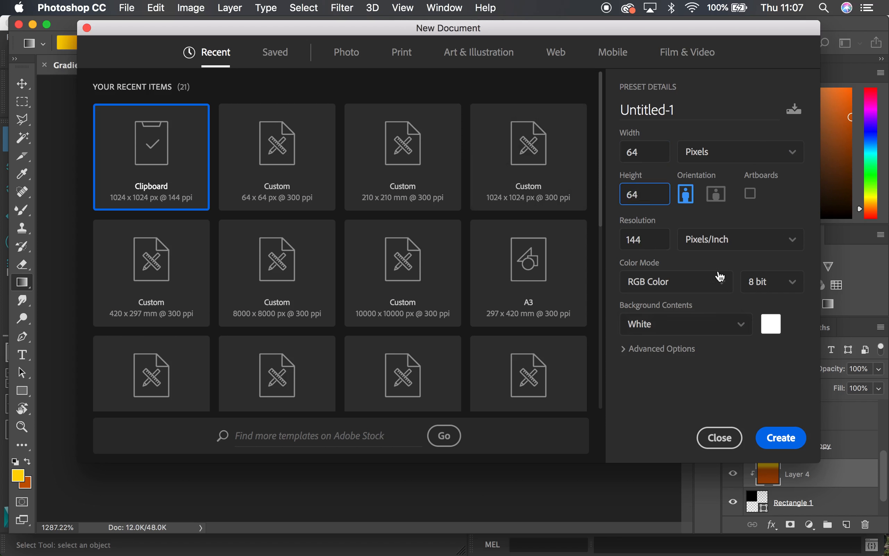
key(Tab)
text(300)
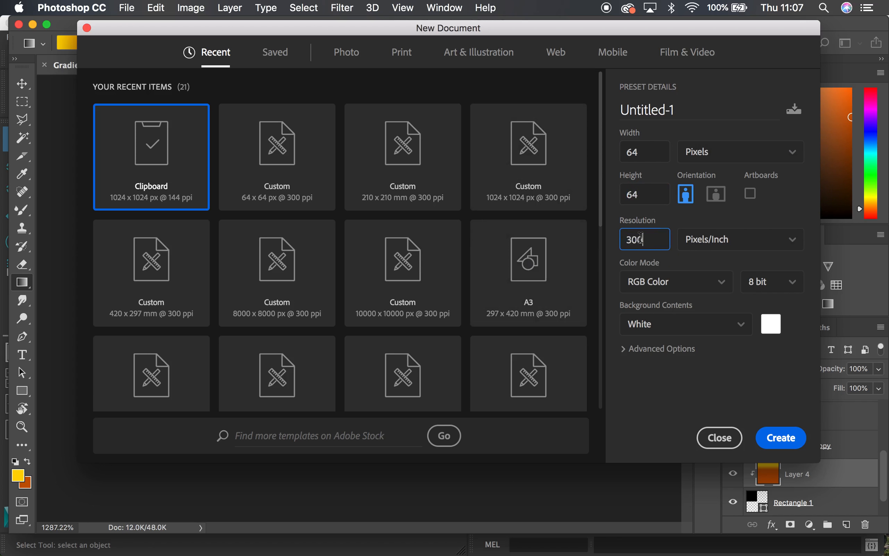
click(781, 438)
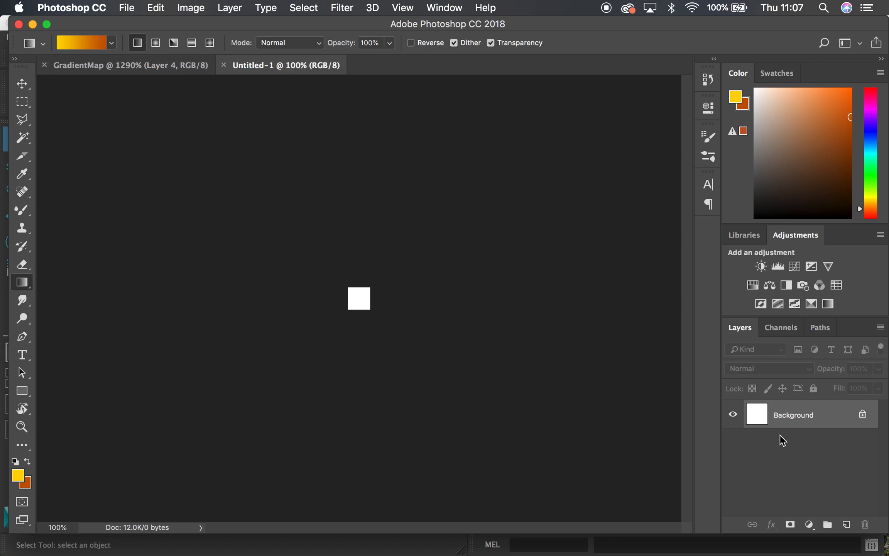
Draw a square of about 27 × 27 px near the canvas's upper-left corner with the Rectangle tool.
alt+scroll(358, 297, up, 10)
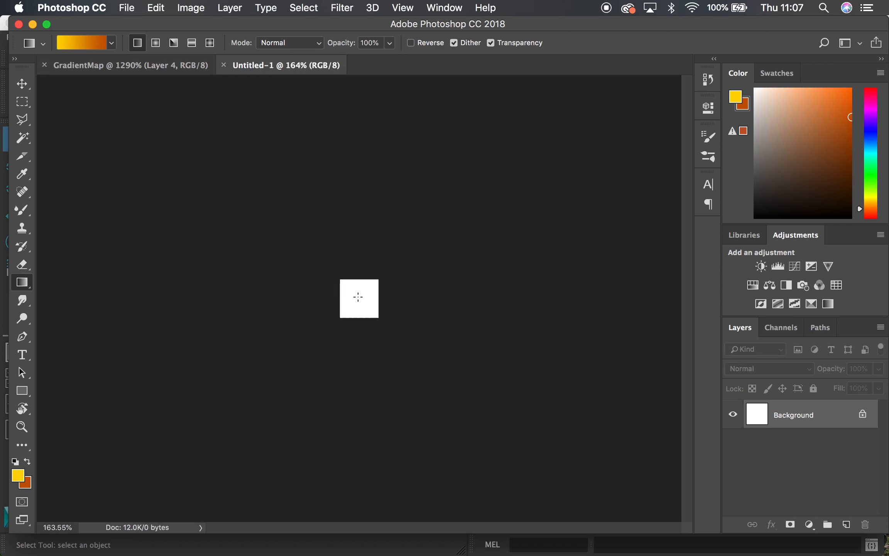
alt+scroll(359, 297, up, 4)
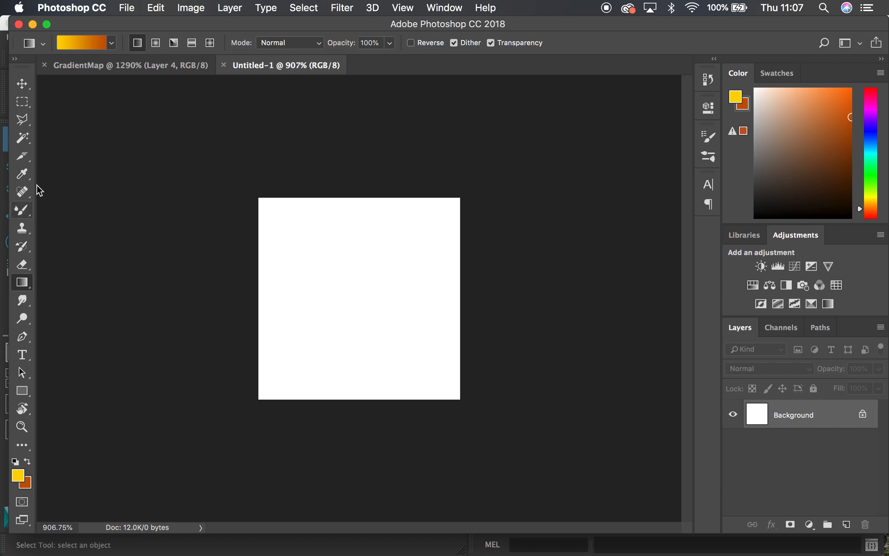
click(27, 395)
drag(265, 199, 353, 310)
click(847, 40)
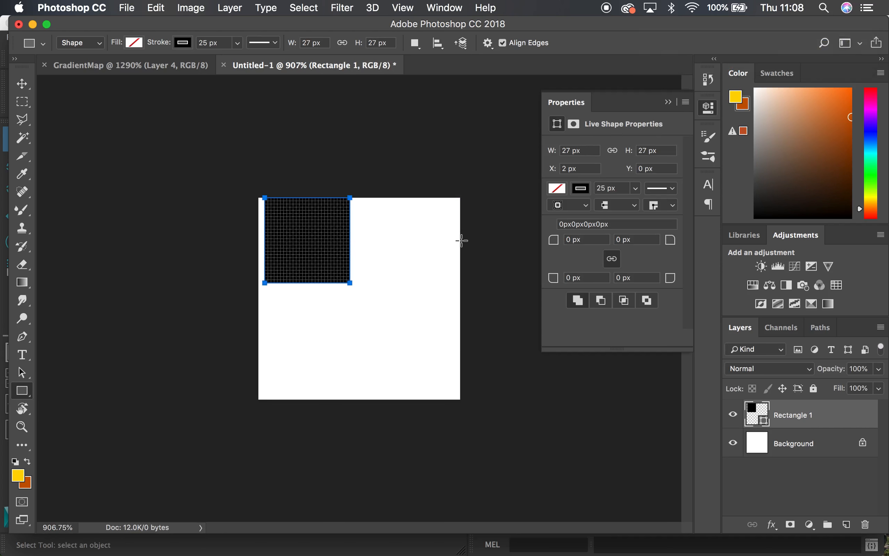
Check the finished GradientMap document for reference, and set the new square to 32 × 32 px at X position 0 px.
click(128, 72)
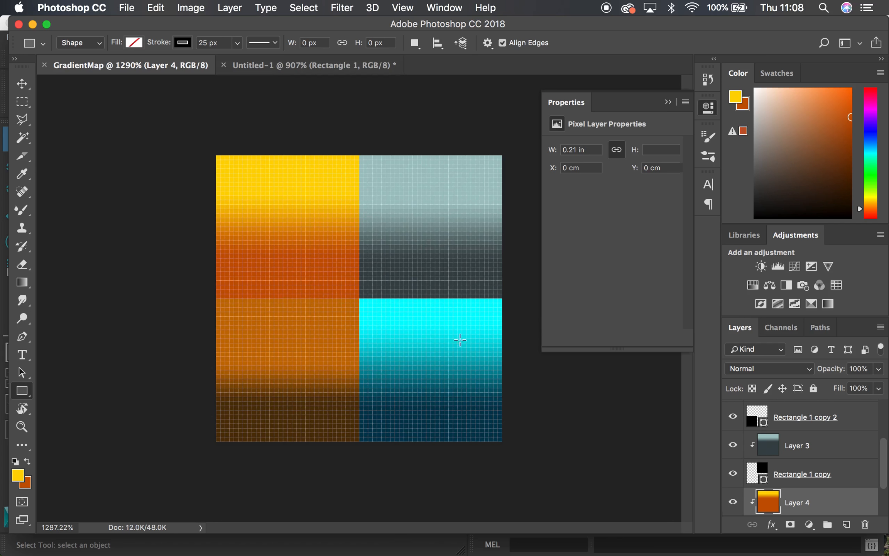
click(285, 67)
click(595, 152)
text(32)
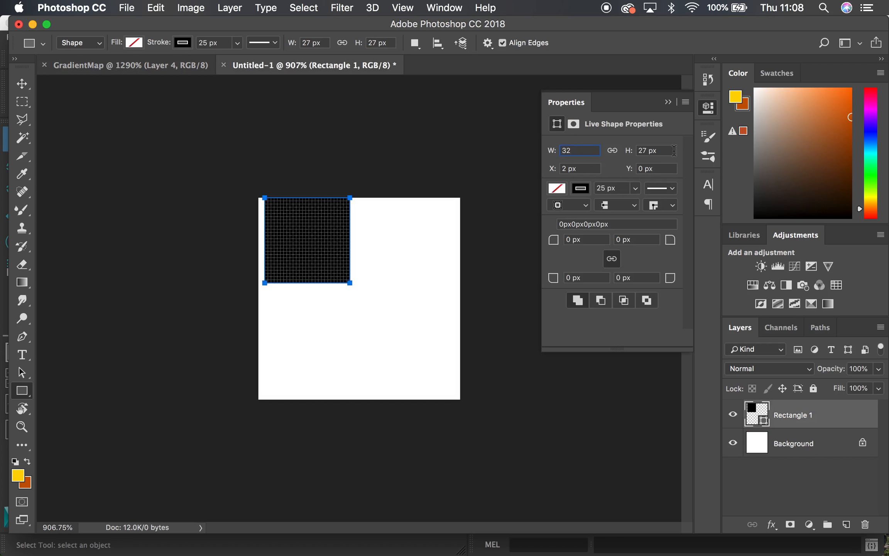
drag(675, 150, 545, 170)
text(32)
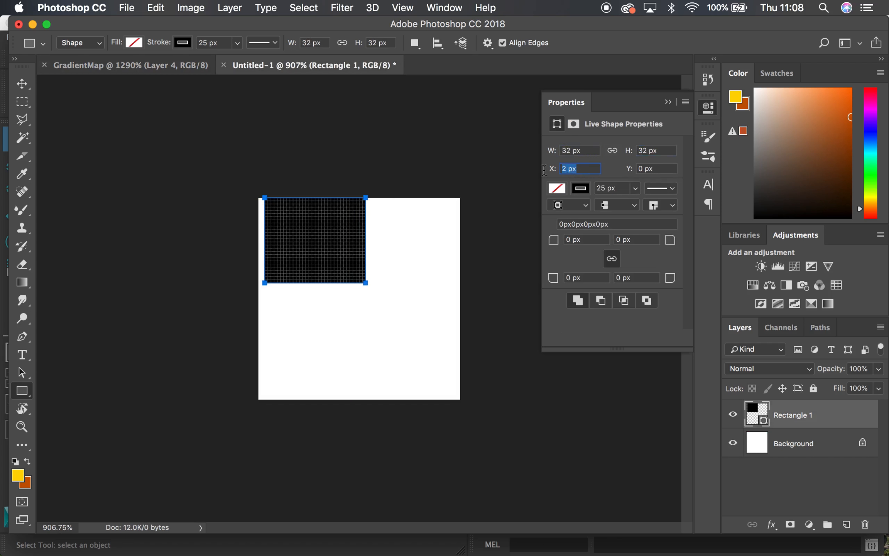
text(0)
key(Return)
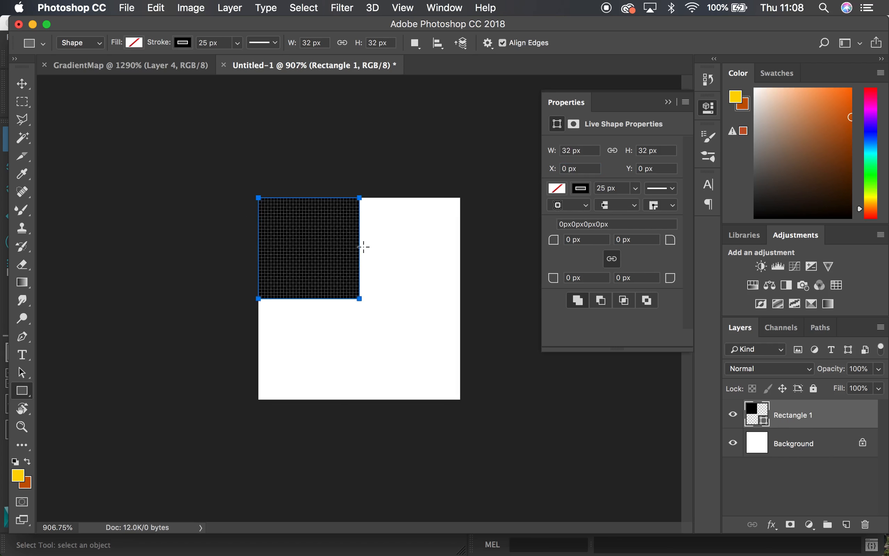
Duplicate the square three times and move the copies into the upper-right, lower-left and lower-right quadrants of the canvas.
drag(800, 417, 848, 526)
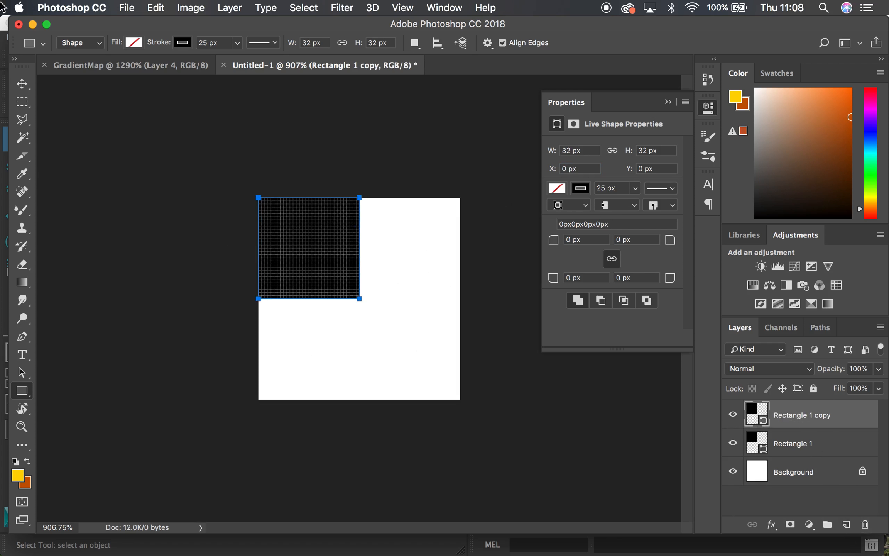
click(22, 84)
drag(294, 254, 397, 263)
drag(774, 416, 847, 524)
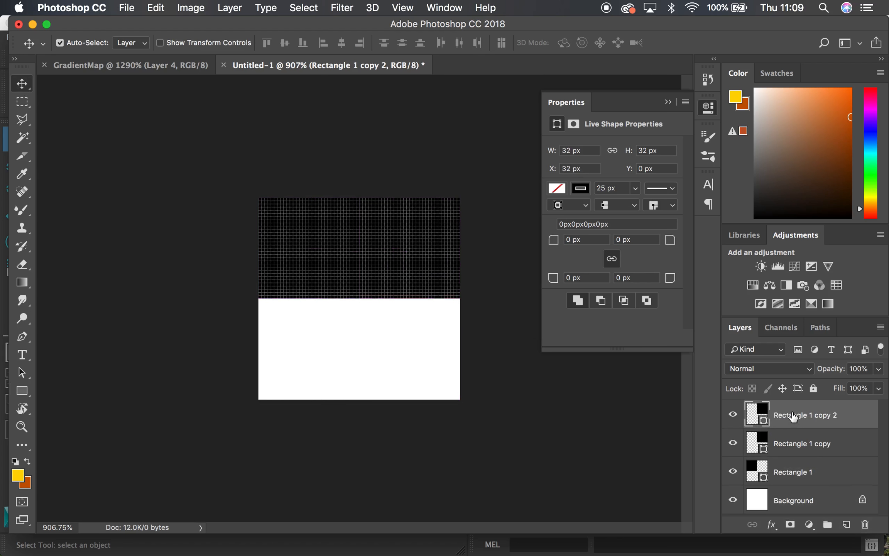
drag(438, 224, 340, 324)
drag(808, 425, 847, 525)
drag(327, 347, 415, 344)
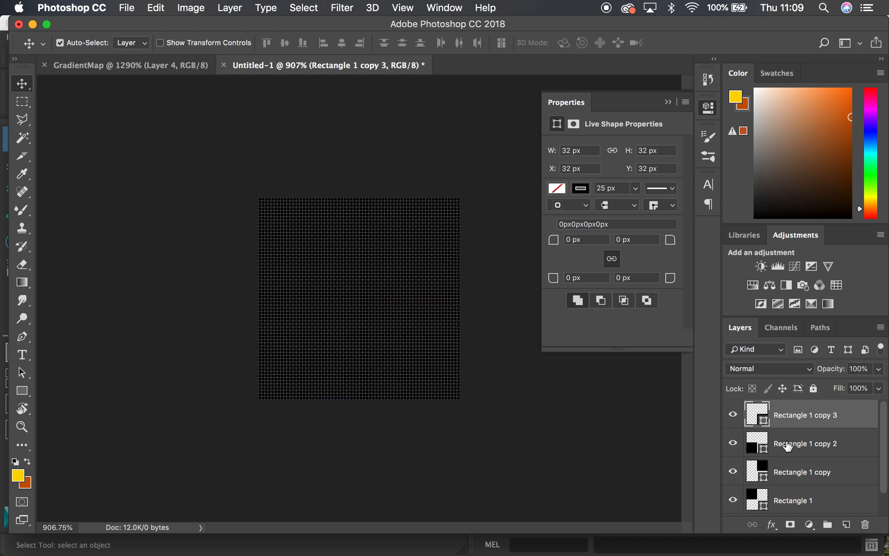
Add a new layer clipped to the lower-right square's layer and activate the Gradient tool.
click(847, 525)
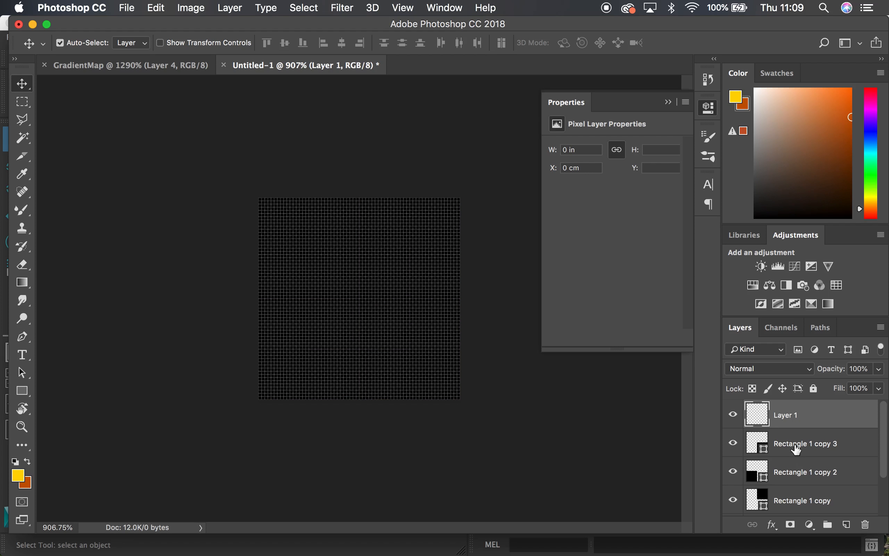
alt+click(780, 425)
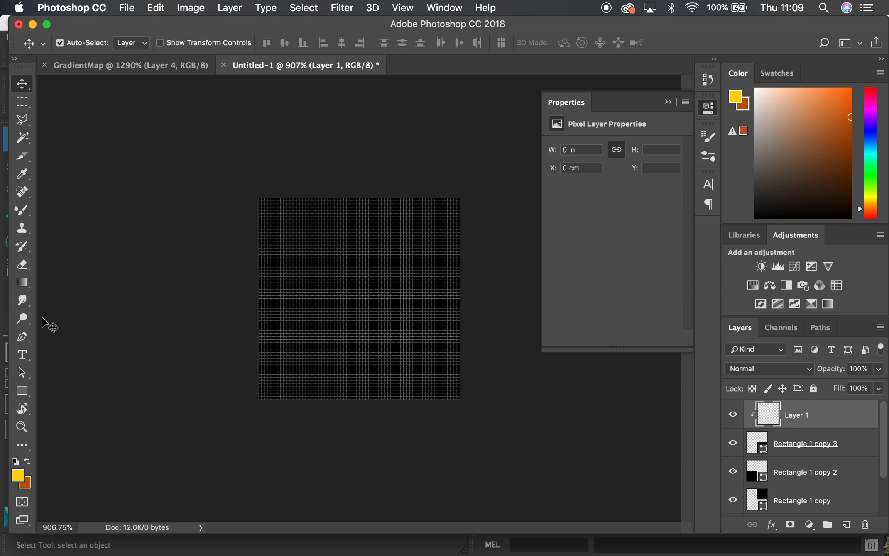
click(22, 285)
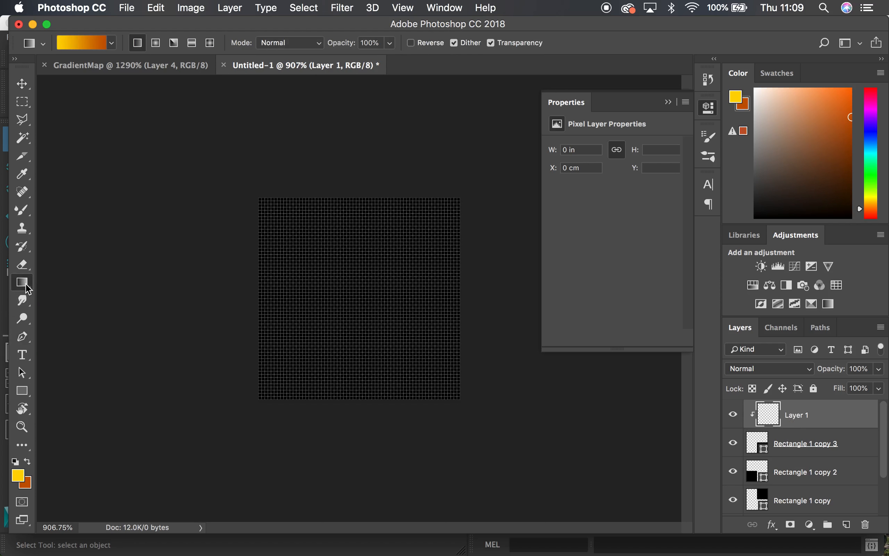
click(24, 285)
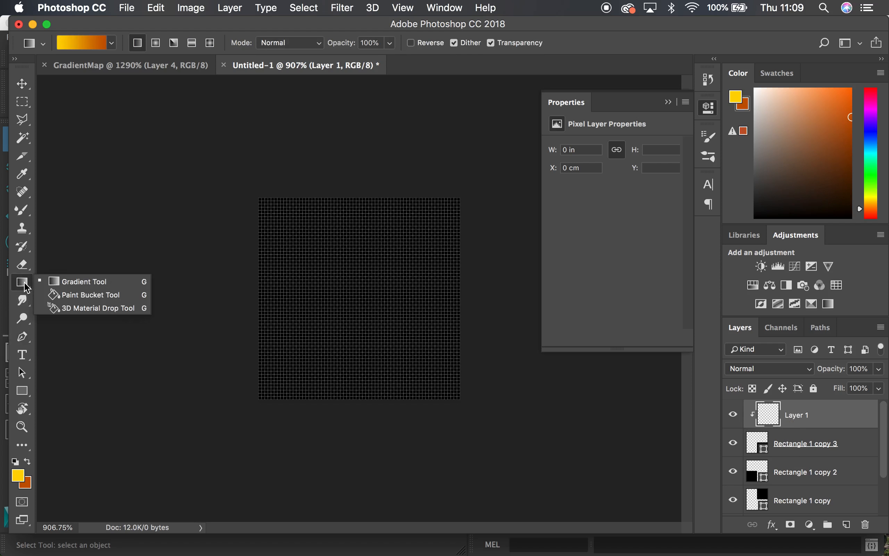
click(72, 287)
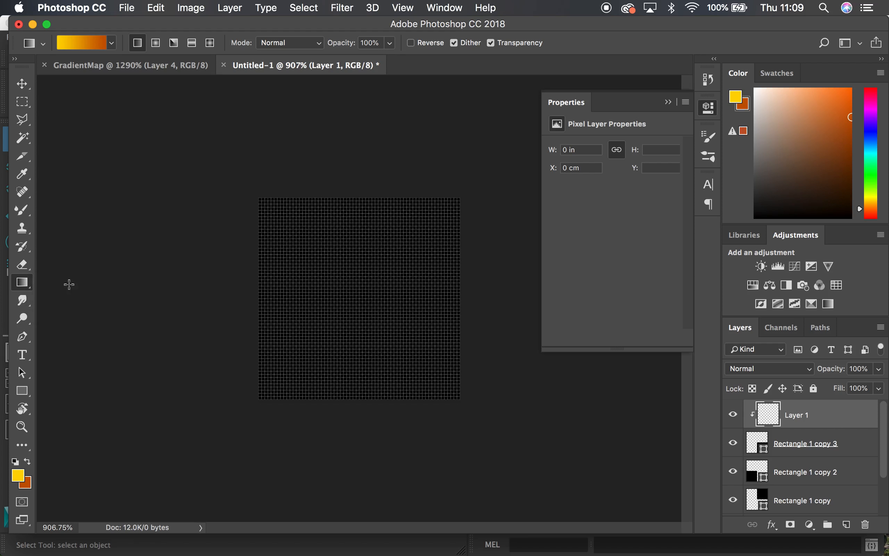
Try the gradient's end opacity stop at 43% in the Gradient Editor, and return it to 100%.
click(105, 42)
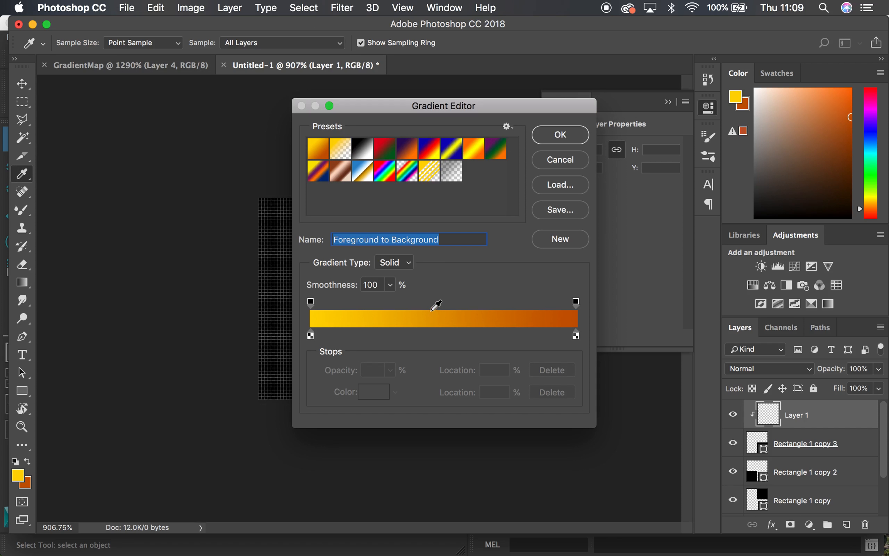
drag(576, 302, 424, 302)
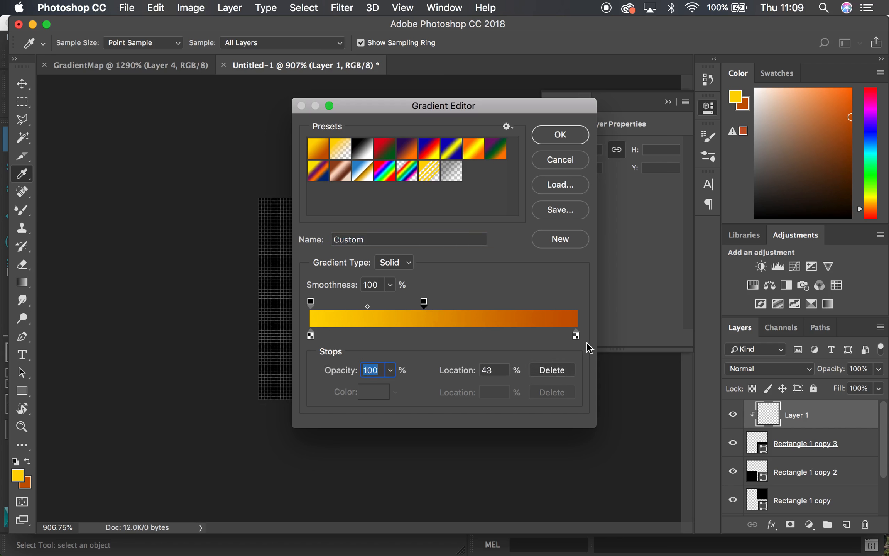
click(576, 336)
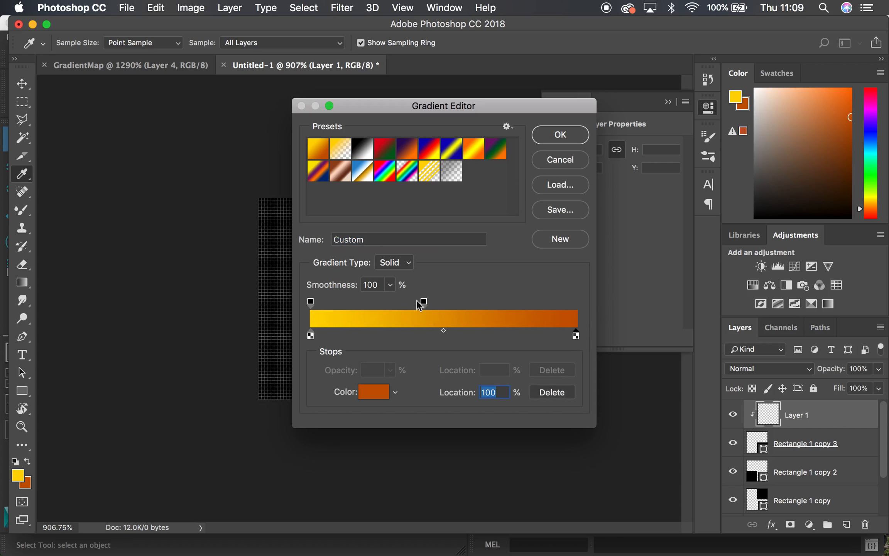
drag(421, 304, 631, 314)
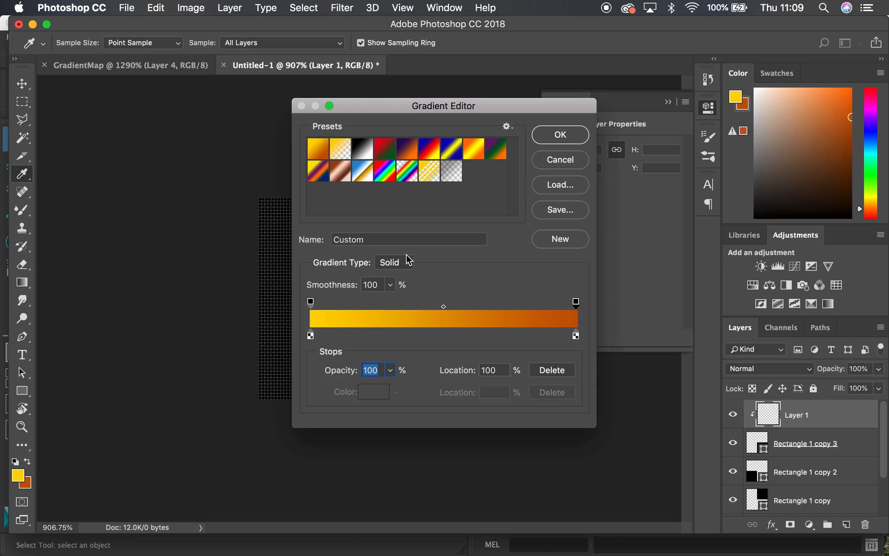
click(569, 136)
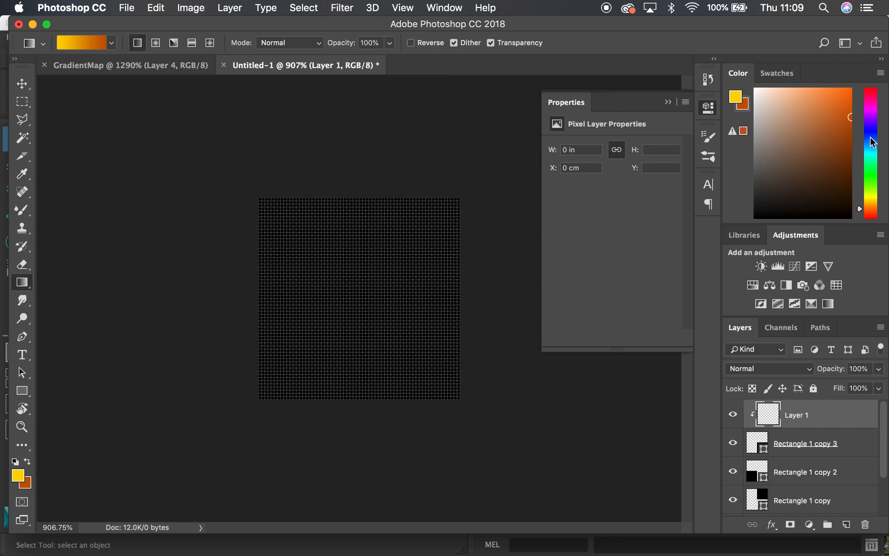
Set the background colour to a dark blue-grey and the foreground colour to a pale teal for the gradient.
mouse_move(780, 139)
mouse_down()
mouse_move(754, 179)
mouse_move(776, 165)
mouse_move(755, 182)
mouse_up()
drag(873, 142, 874, 146)
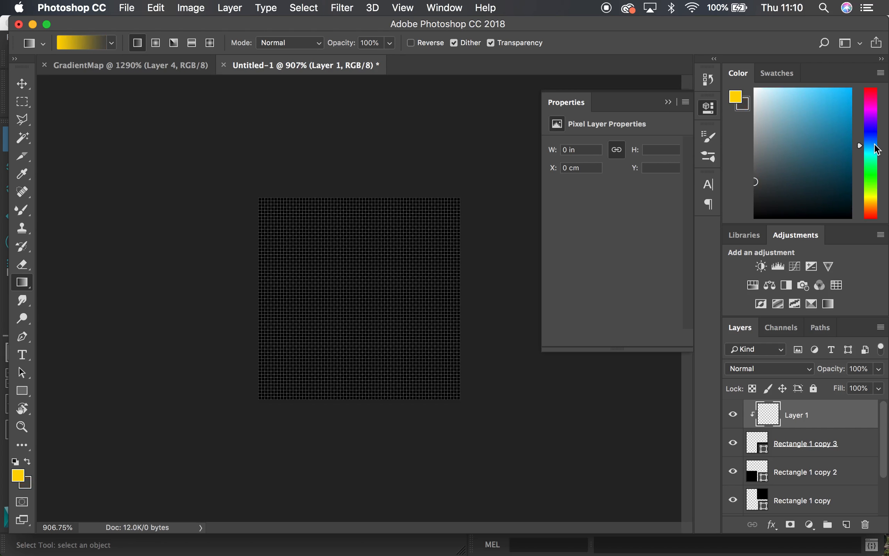
drag(794, 177, 784, 184)
click(737, 98)
drag(874, 158, 873, 153)
mouse_move(783, 155)
mouse_down()
mouse_move(772, 99)
mouse_move(779, 118)
mouse_up()
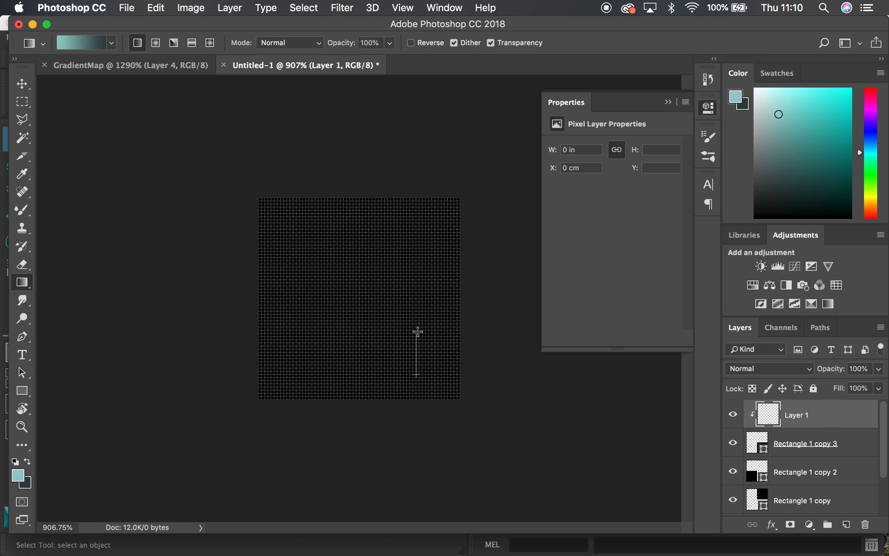
drag(418, 331, 418, 332)
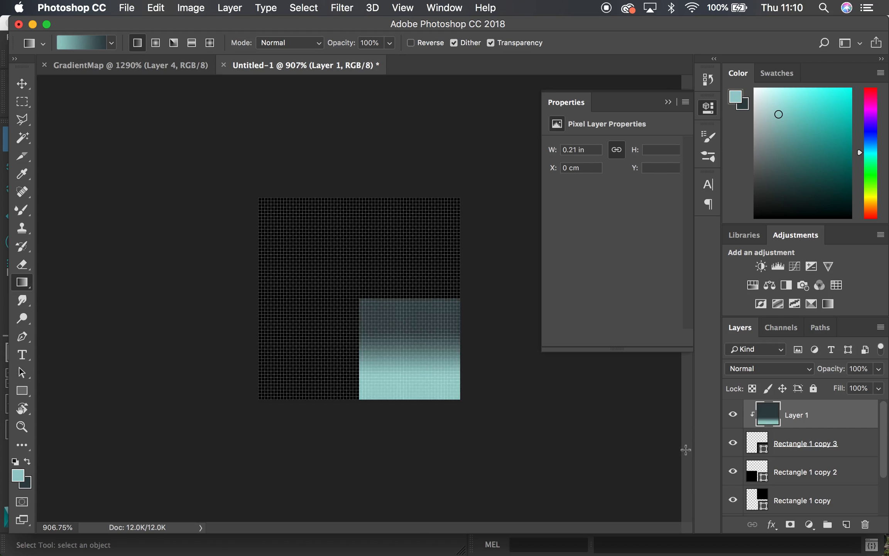
key(super+z)
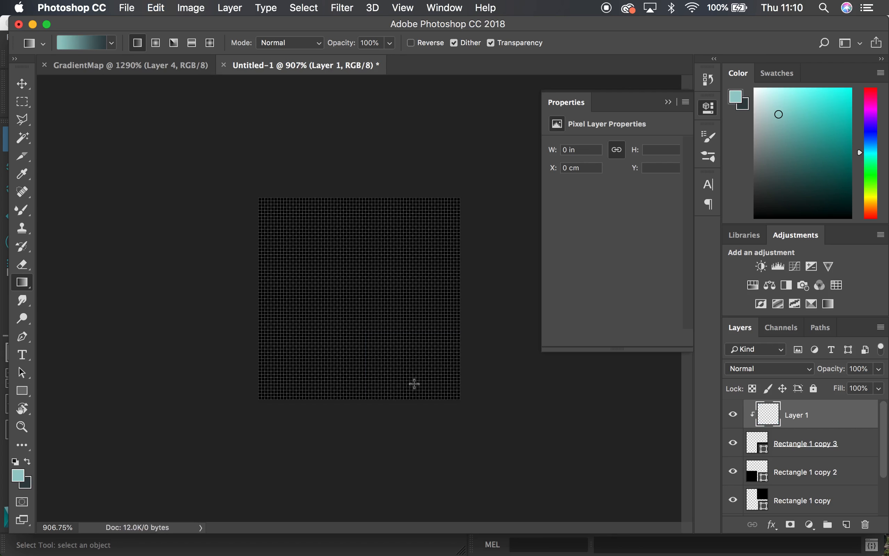
mouse_move(415, 377)
mouse_down()
mouse_move(422, 330)
mouse_move(413, 332)
mouse_move(410, 373)
mouse_up()
key(super+z)
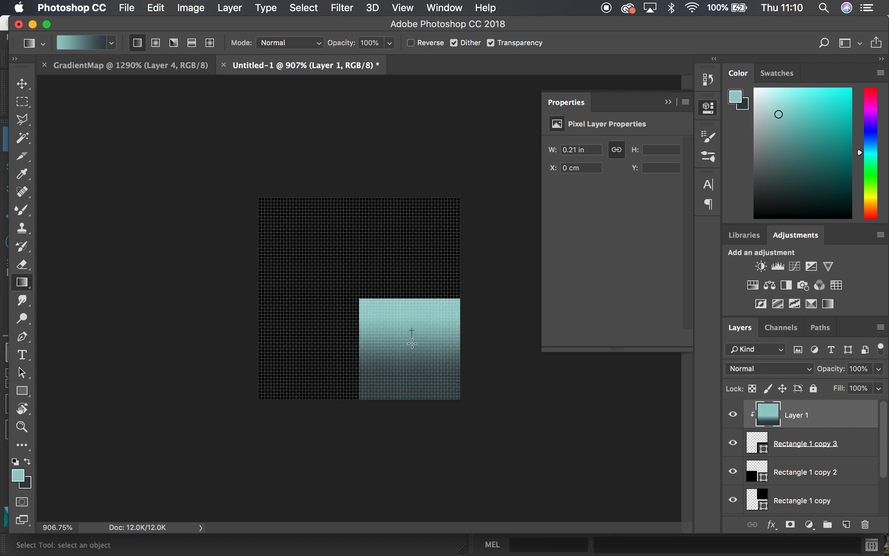
Fill the layer clipped to the lower-right square with a vertical gradient from pale teal at the top to dark blue-grey at the bottom.
mouse_move(411, 379)
mouse_down()
mouse_move(411, 358)
mouse_move(417, 391)
mouse_move(419, 378)
mouse_up()
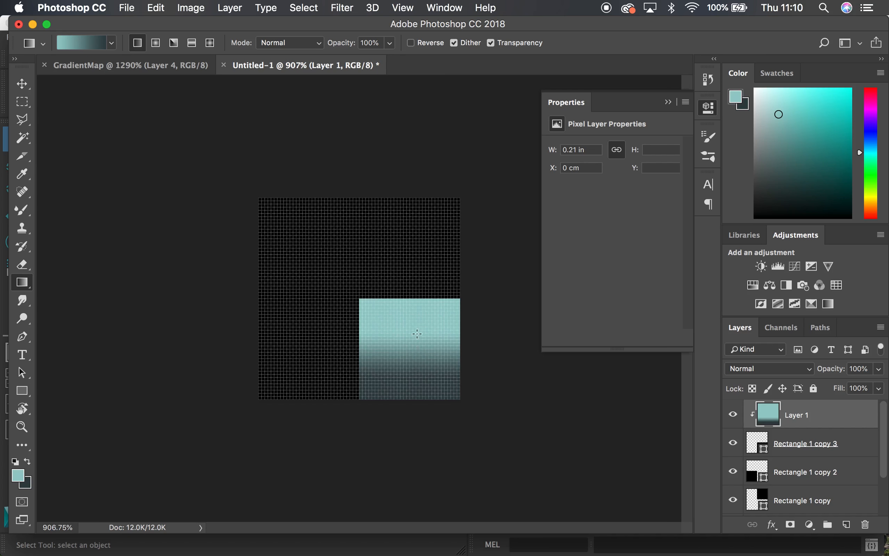
drag(411, 311, 410, 364)
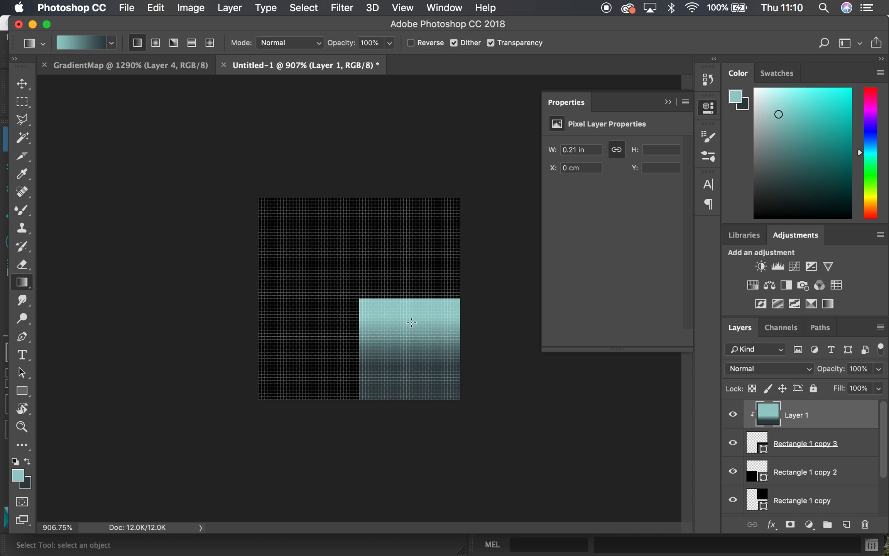
drag(411, 322, 412, 375)
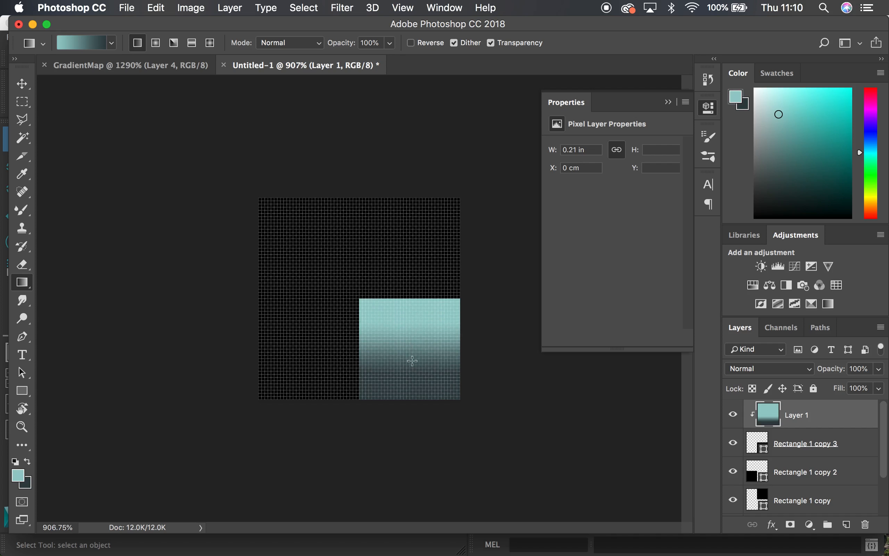
Add a new layer clipped to the lower-left square's layer and shift the foreground colour's hue to red.
click(804, 480)
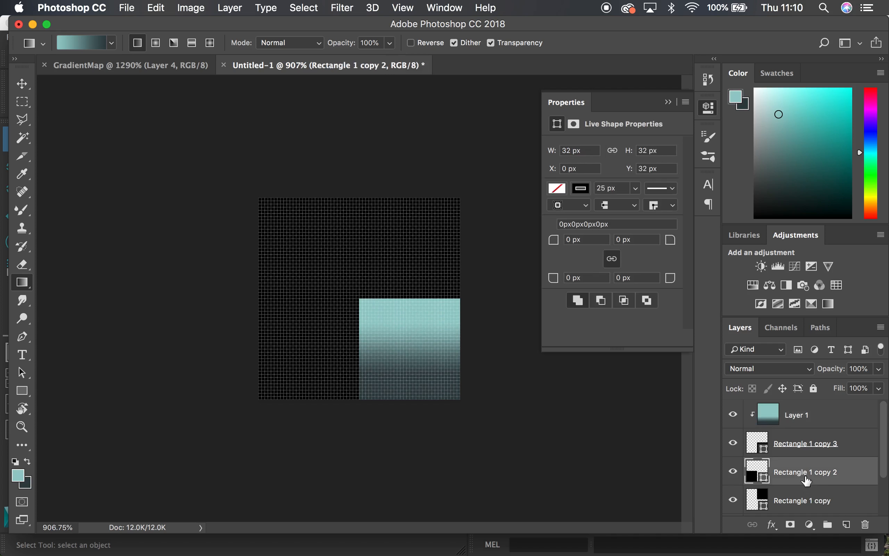
click(845, 525)
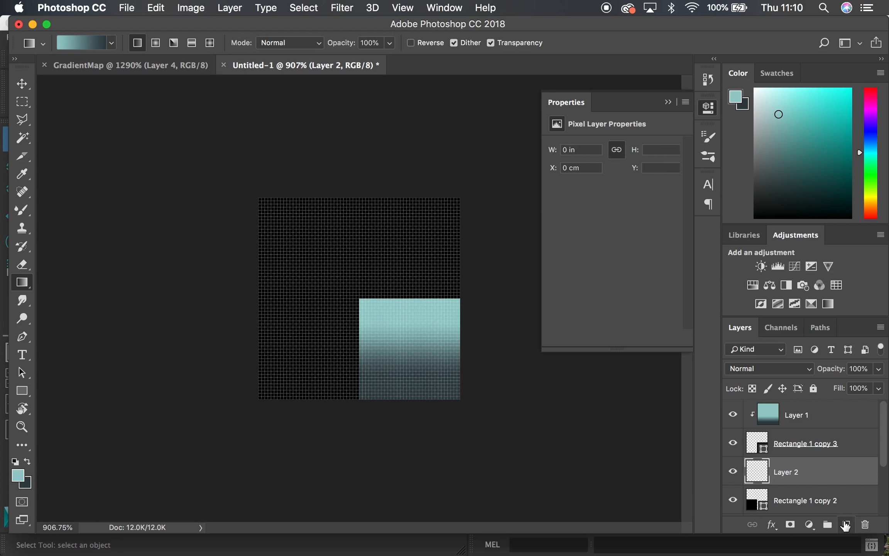
alt+click(795, 486)
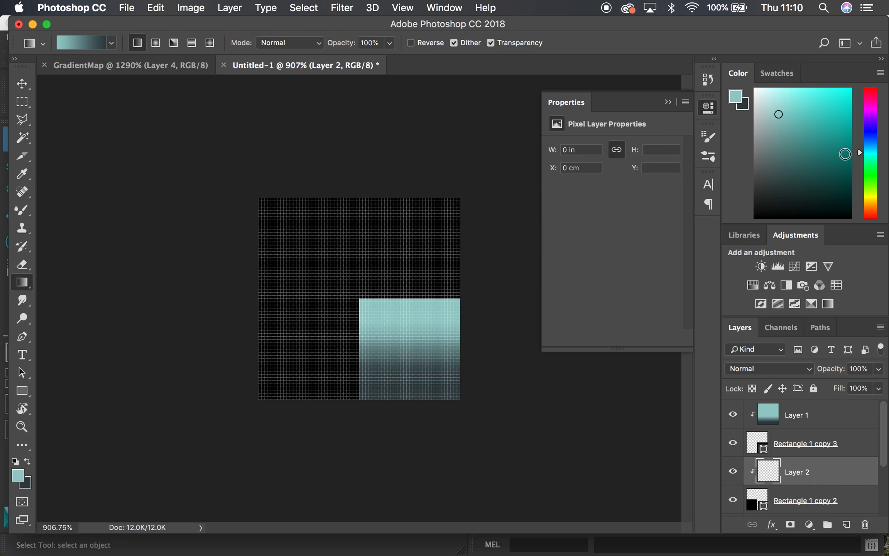
click(871, 211)
drag(870, 214, 869, 219)
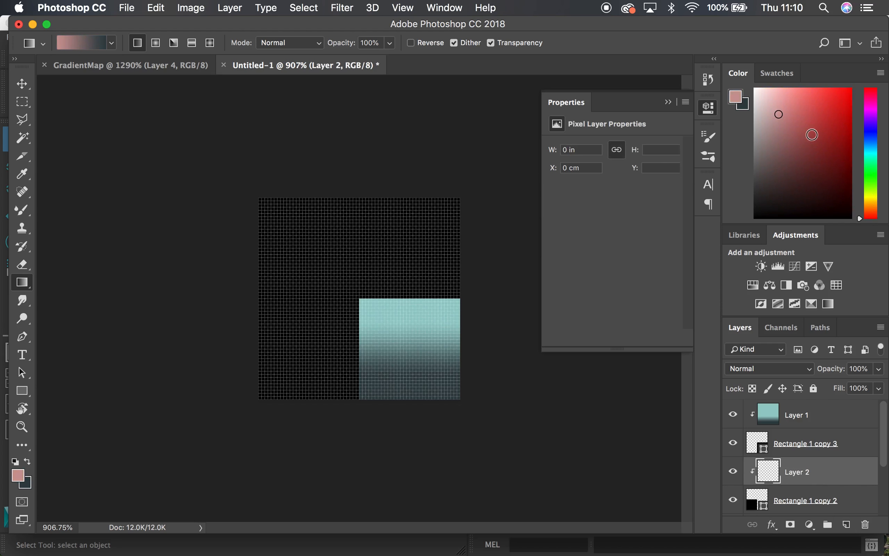
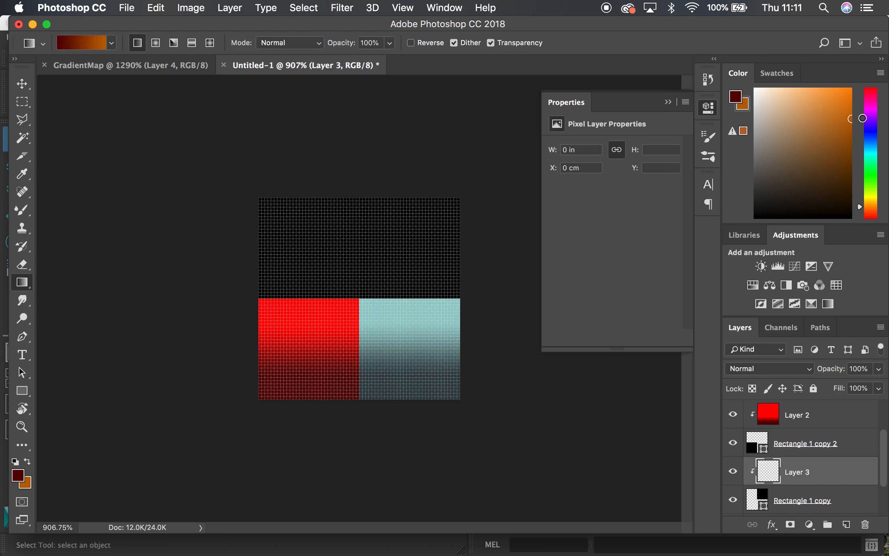
Set the foreground to bright yellow and the background to dark orange, and fill the upper-right square with that gradient from top to bottom.
click(871, 205)
drag(837, 110, 881, 121)
click(733, 96)
click(870, 193)
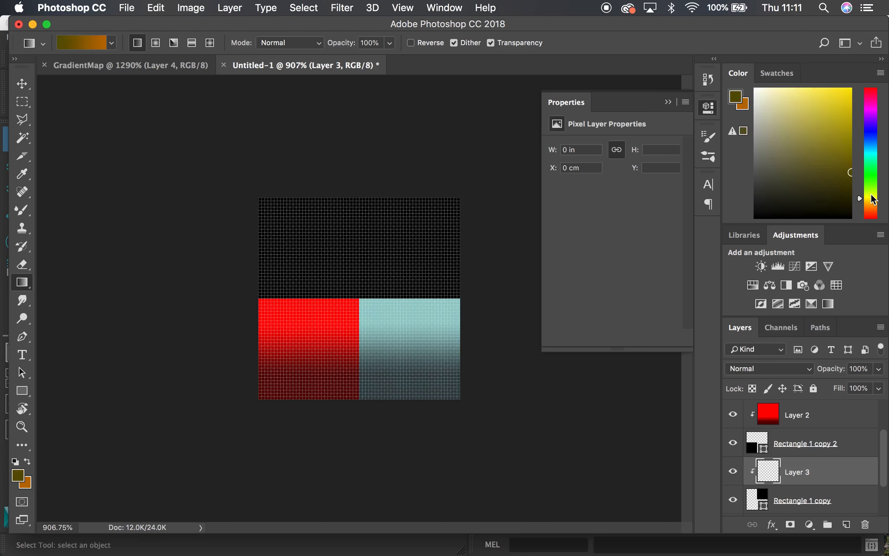
drag(851, 173, 870, 5)
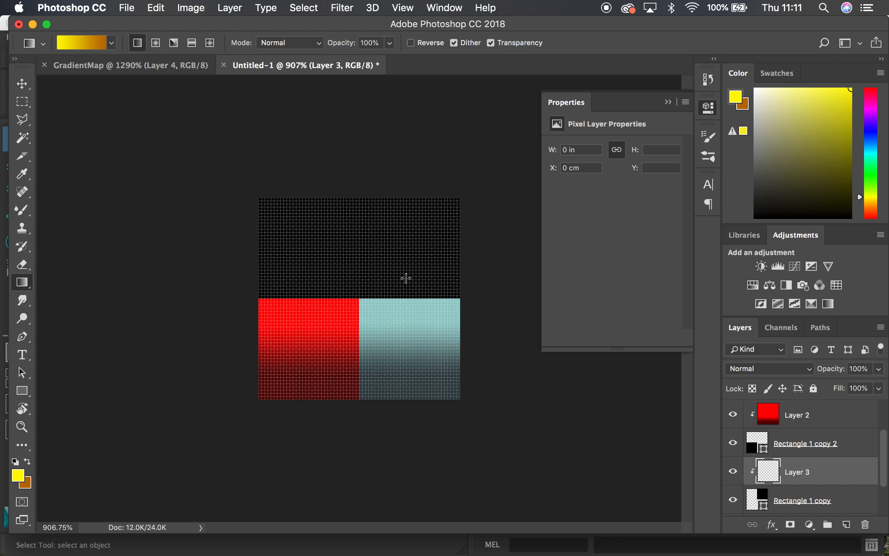
drag(408, 234, 416, 267)
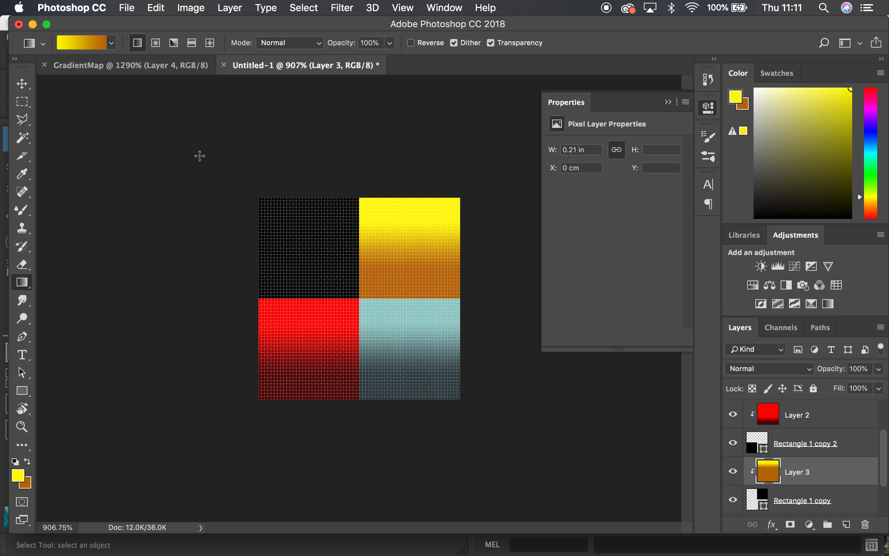
Add a new layer directly above the upper-left square's layer and clip it to that square.
drag(884, 458, 884, 487)
click(805, 474)
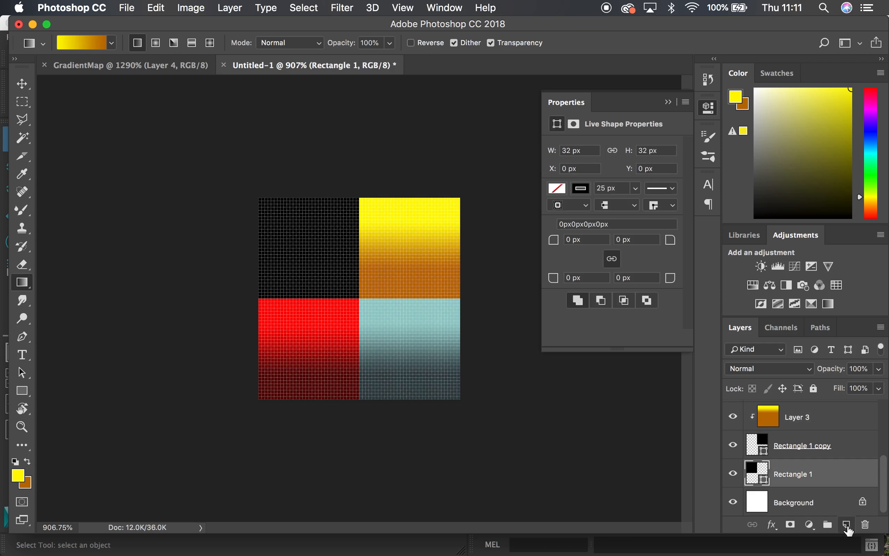
click(847, 524)
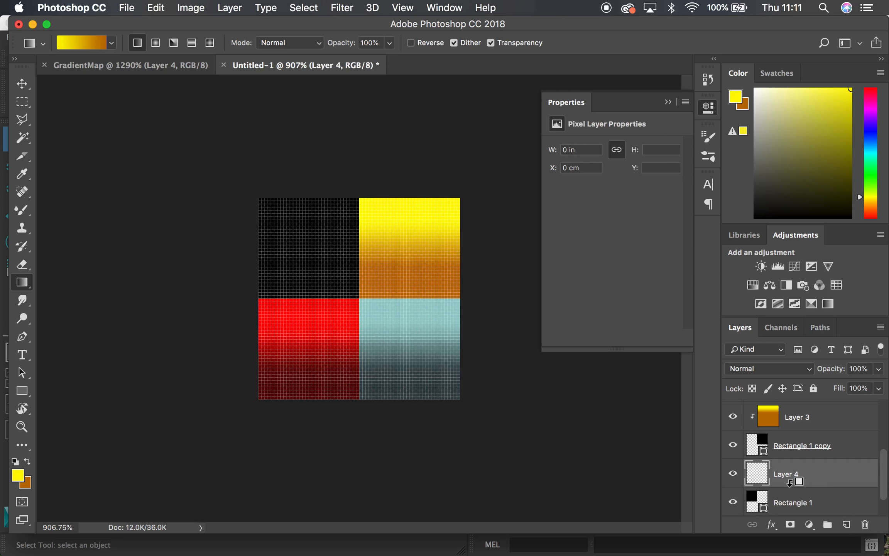
alt+click(790, 481)
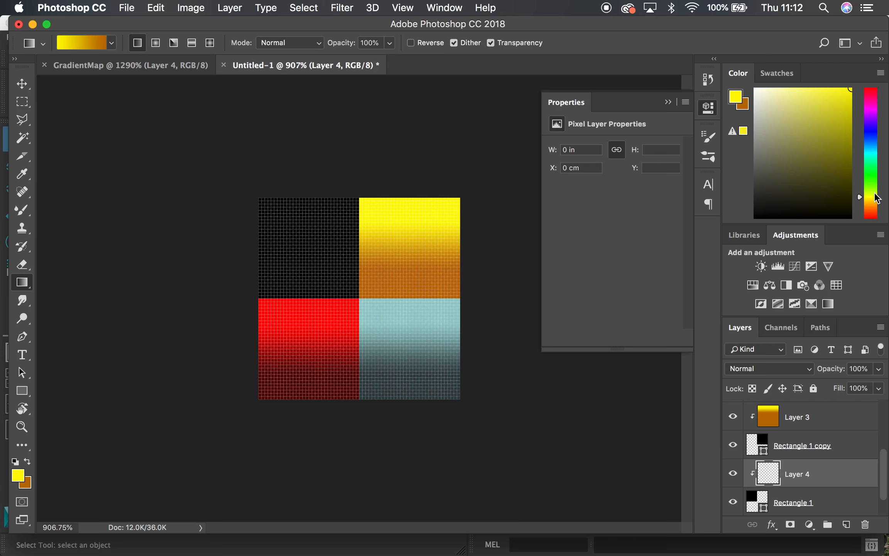
Set the foreground to bright orange and the background to dark brown, and fill the upper-left square with that gradient from top to bottom.
drag(874, 196, 874, 210)
drag(815, 119, 873, 165)
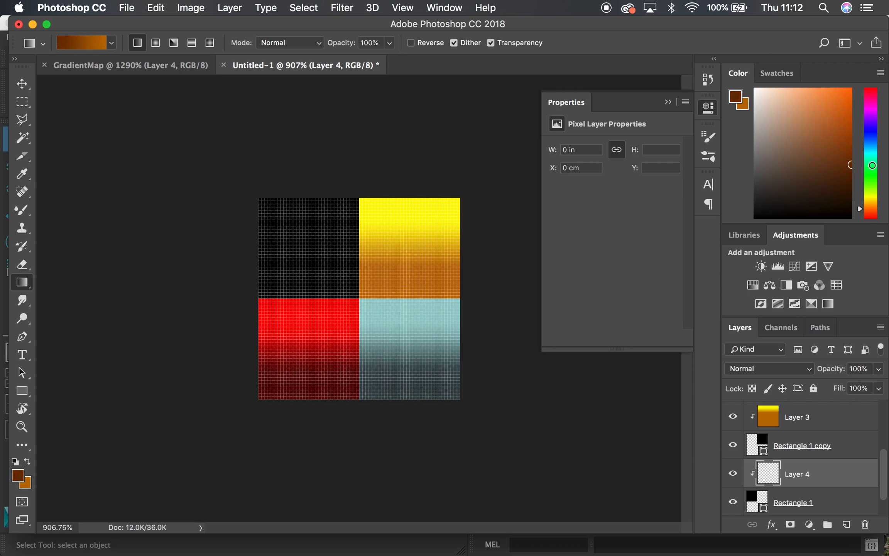
click(743, 105)
drag(844, 198, 866, 56)
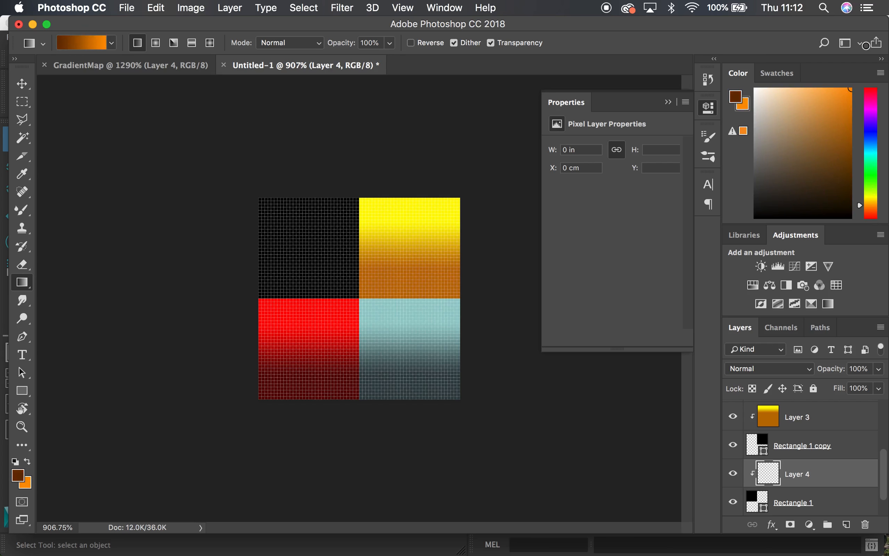
click(27, 461)
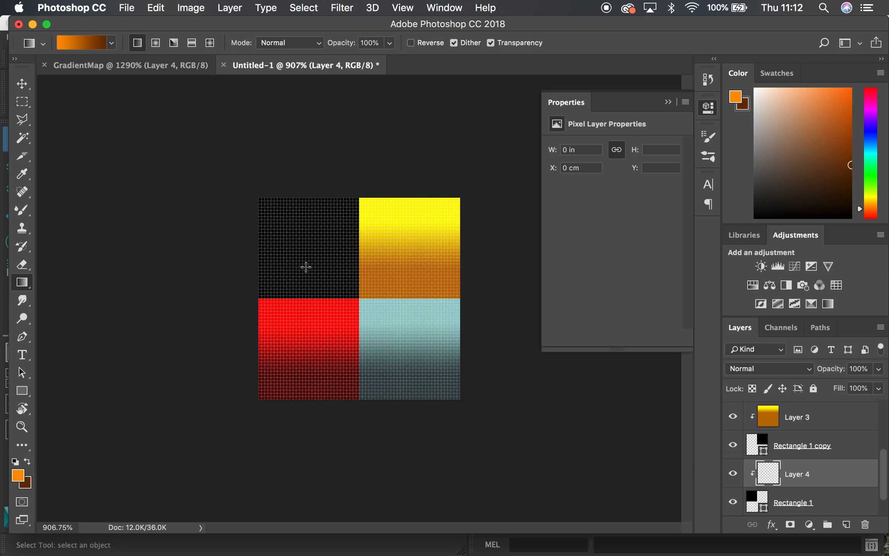
drag(311, 224, 315, 270)
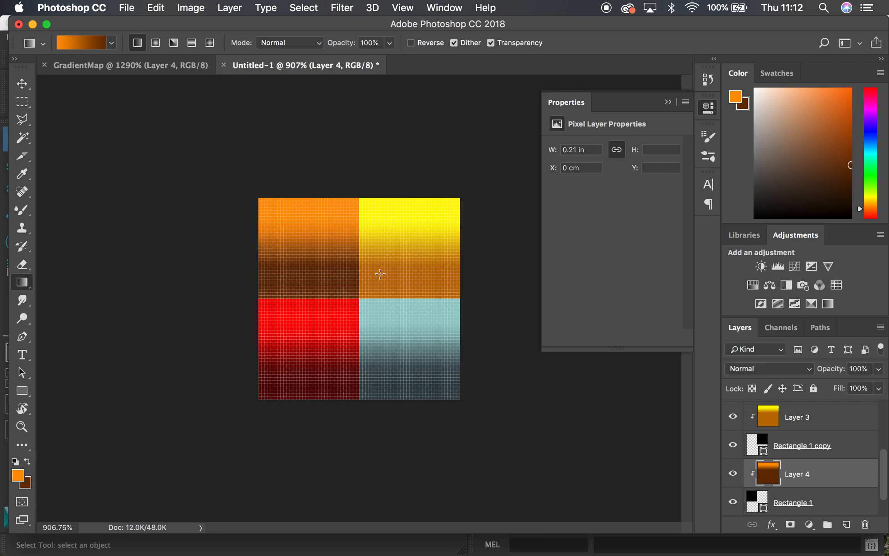
Save the texture to the Desktop as a PNG named GradientTextureSword, using the smallest file size option.
click(136, 12)
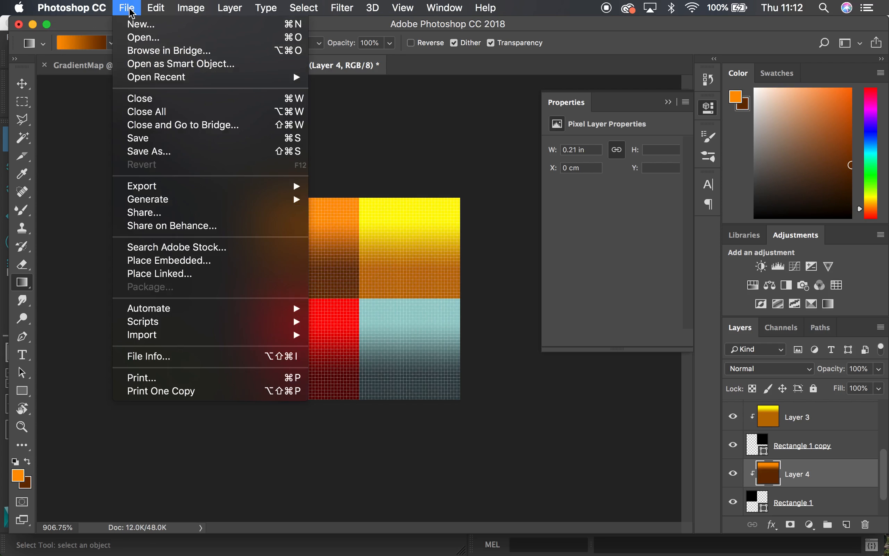
click(154, 153)
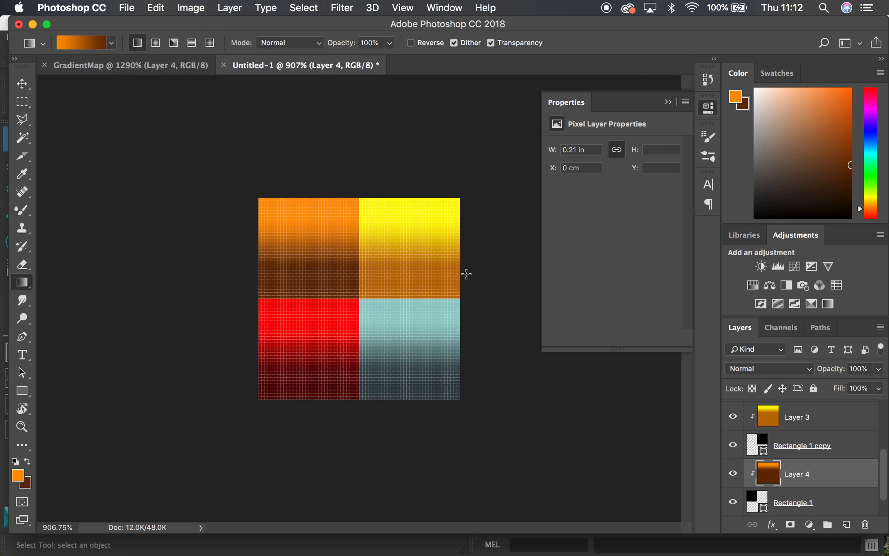
click(394, 403)
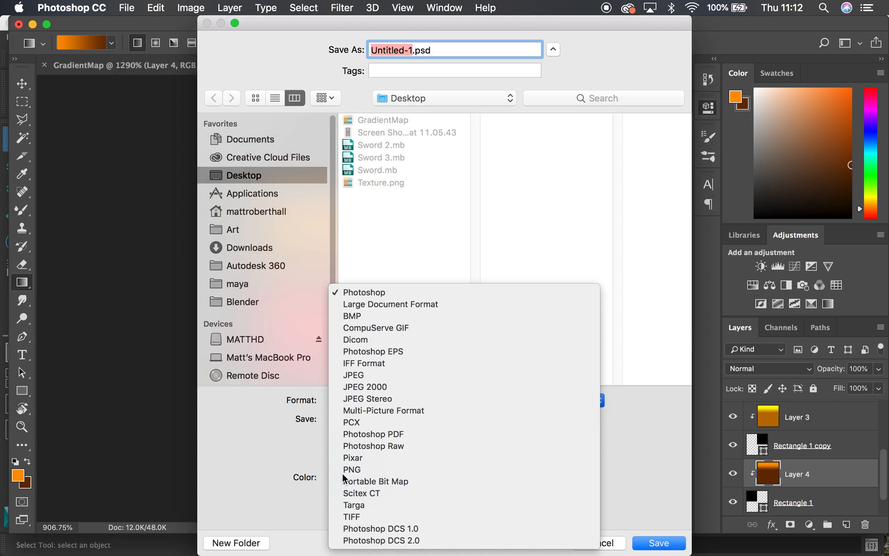
click(352, 469)
text(G)
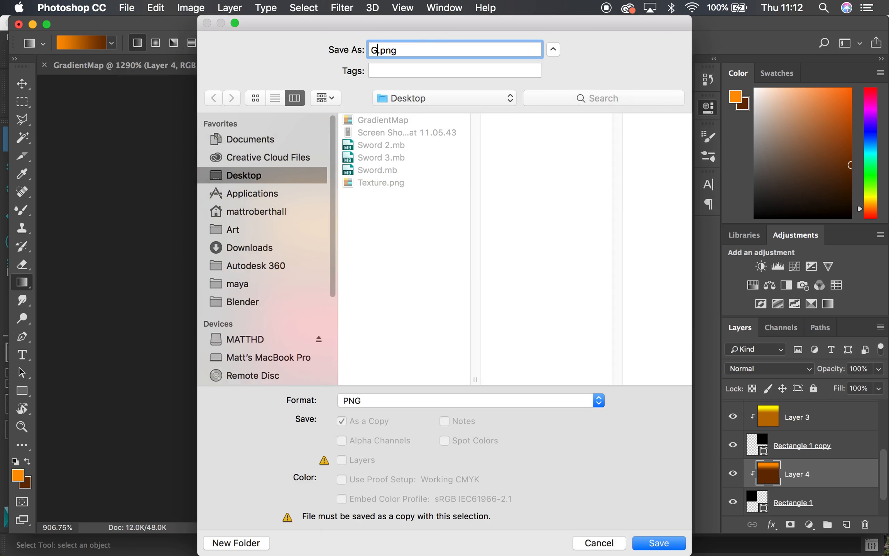
text(radientTextureSword)
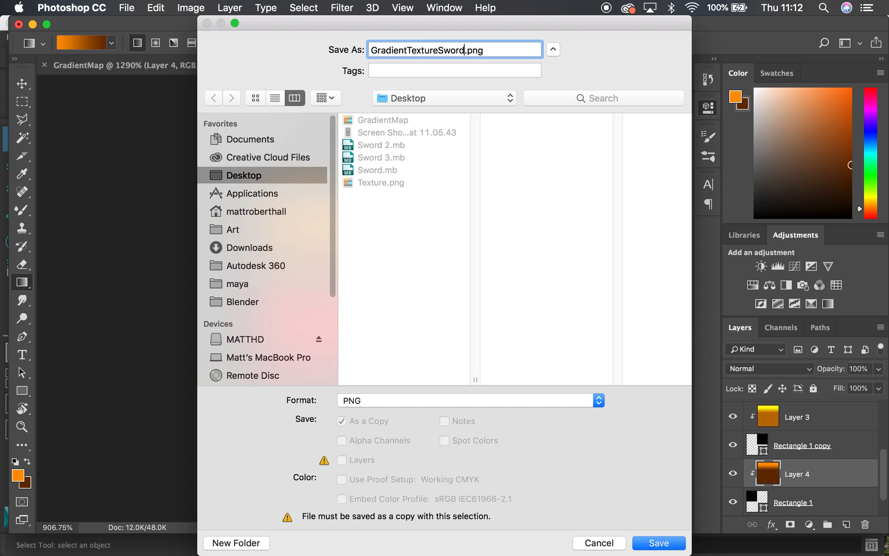
click(656, 544)
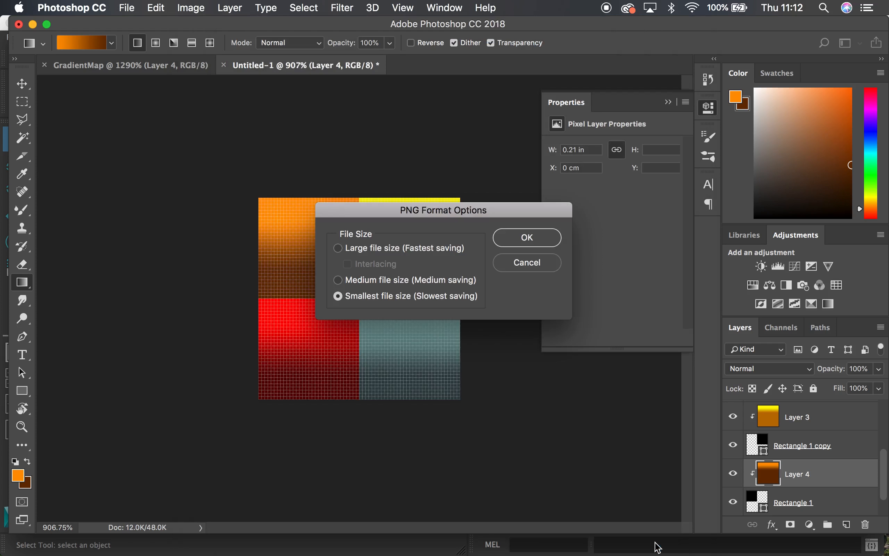
click(527, 239)
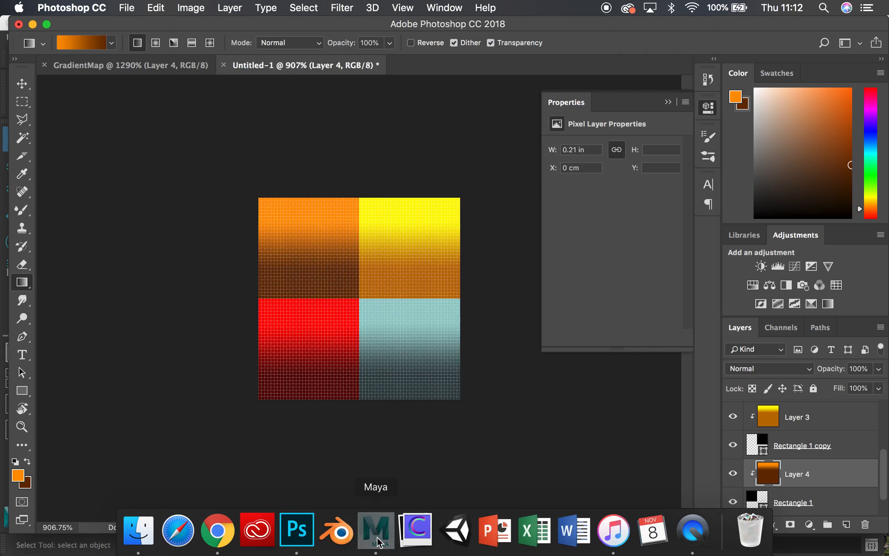
Switch to Maya and open the Hypershade, moving its window aside to reveal the sword.
click(378, 541)
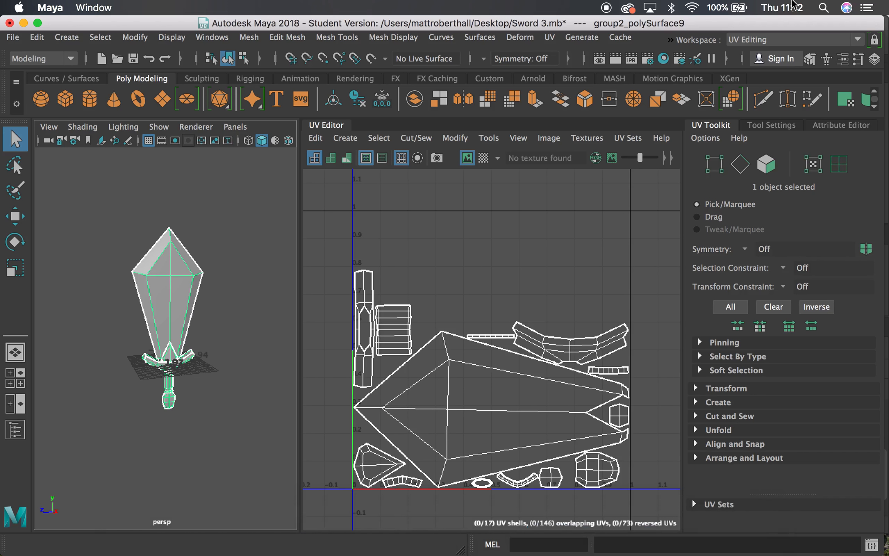
click(664, 58)
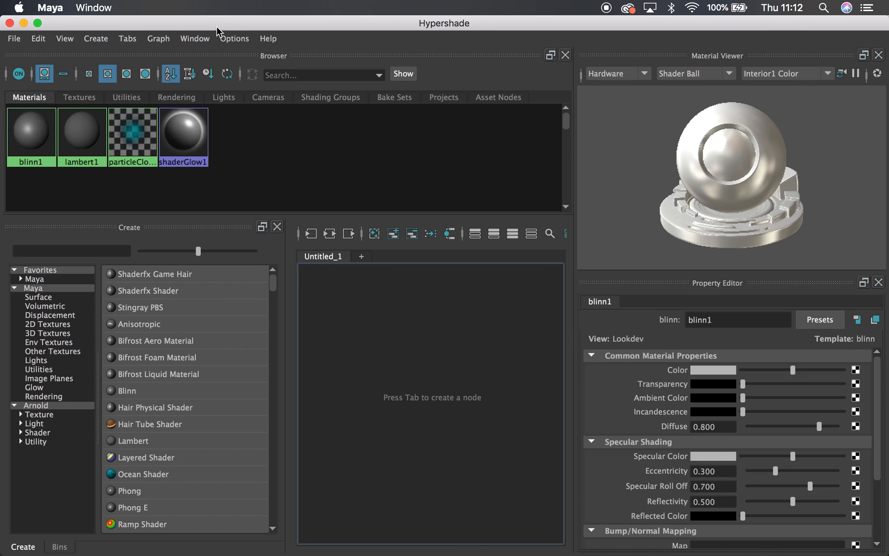
drag(216, 25, 441, 17)
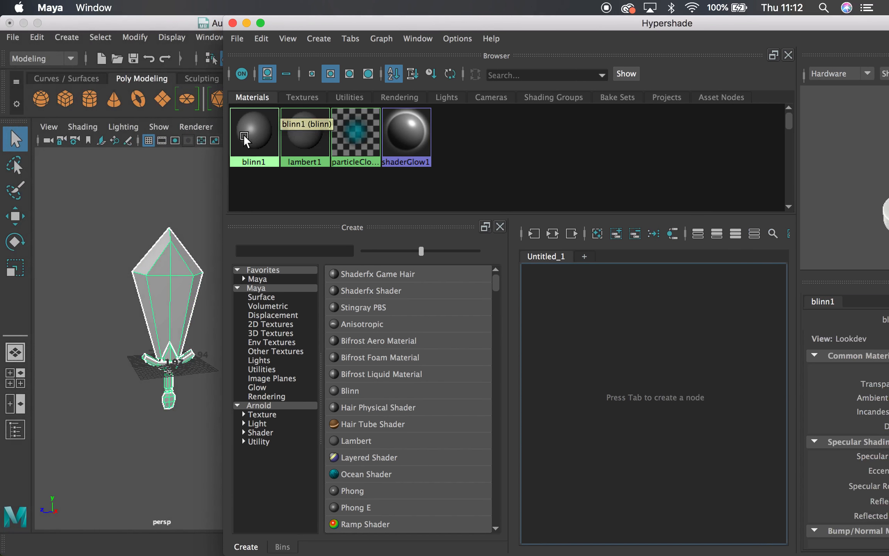
Select the blinn1 material and connect a File texture node to its Color attribute.
click(256, 146)
drag(403, 22, 234, 1)
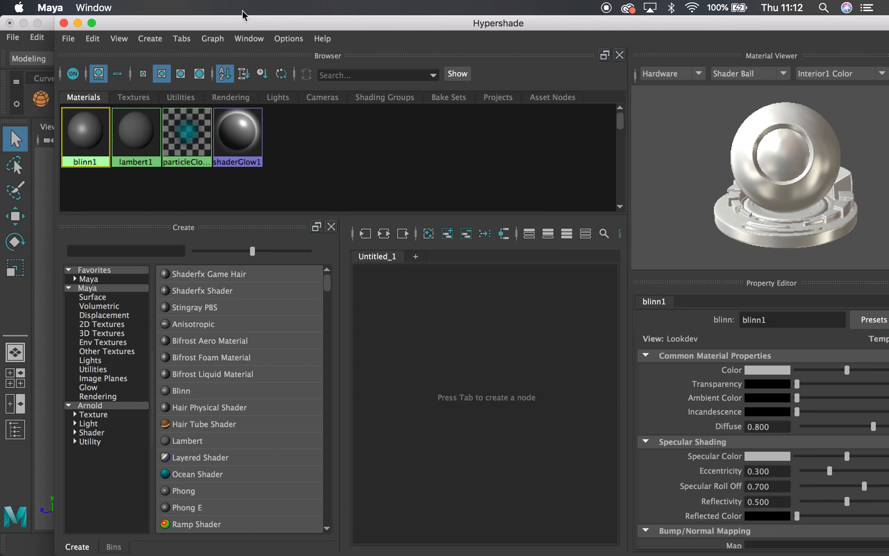
drag(698, 29, 644, 29)
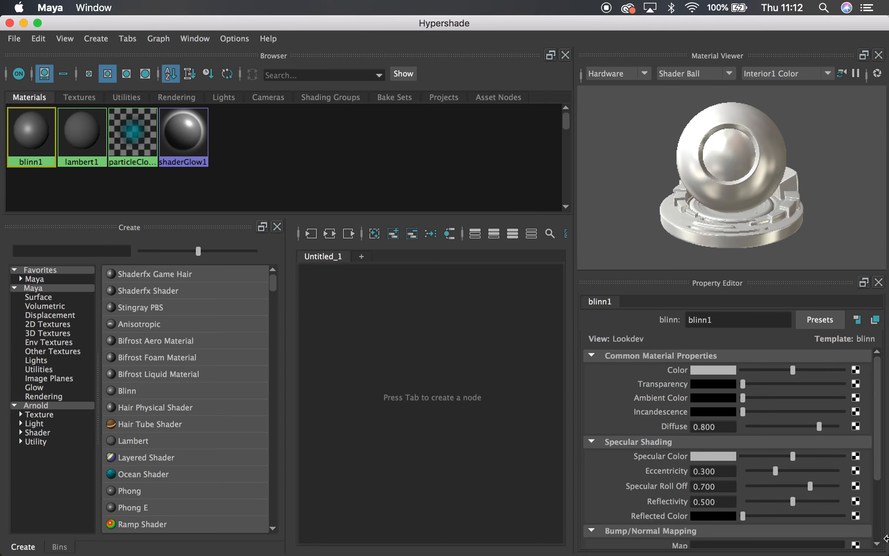
click(856, 370)
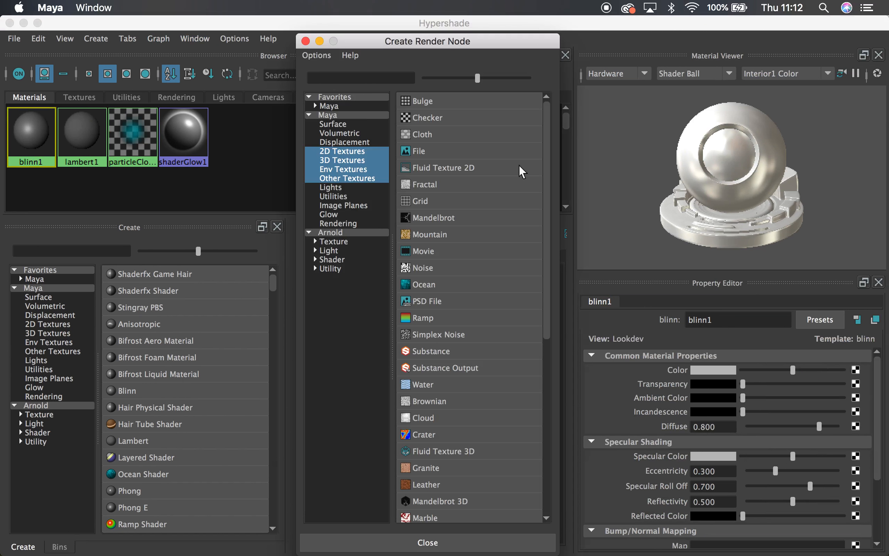
click(413, 150)
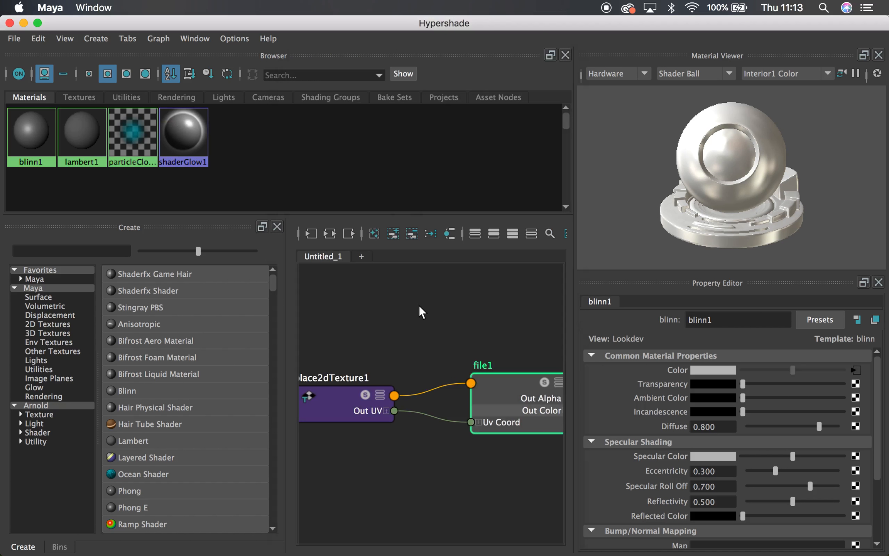
Load GradientTextureSword.png from the Desktop as the file node's image.
click(860, 415)
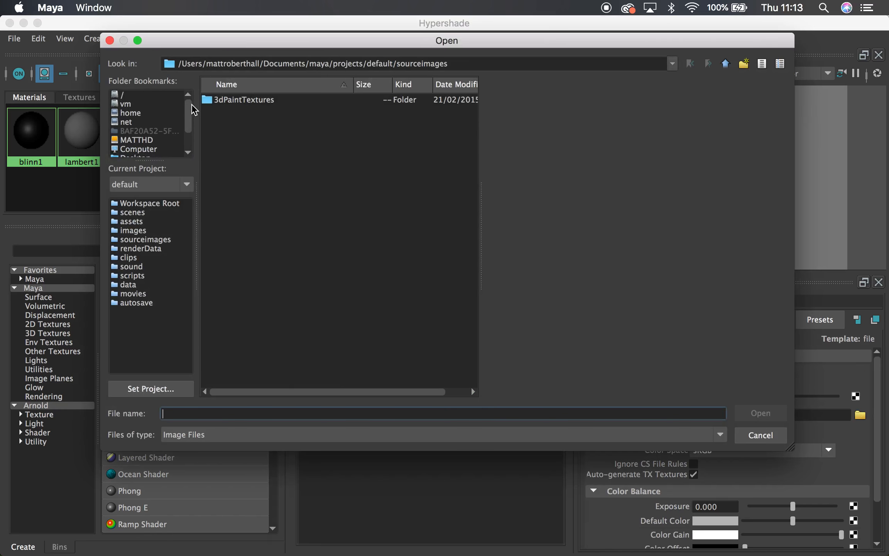
scroll(192, 115, down, 3)
click(135, 131)
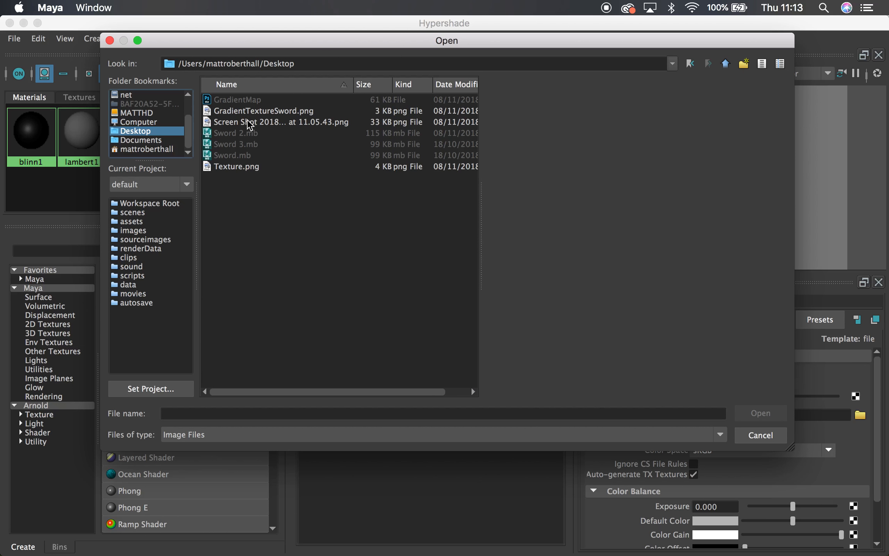
click(246, 112)
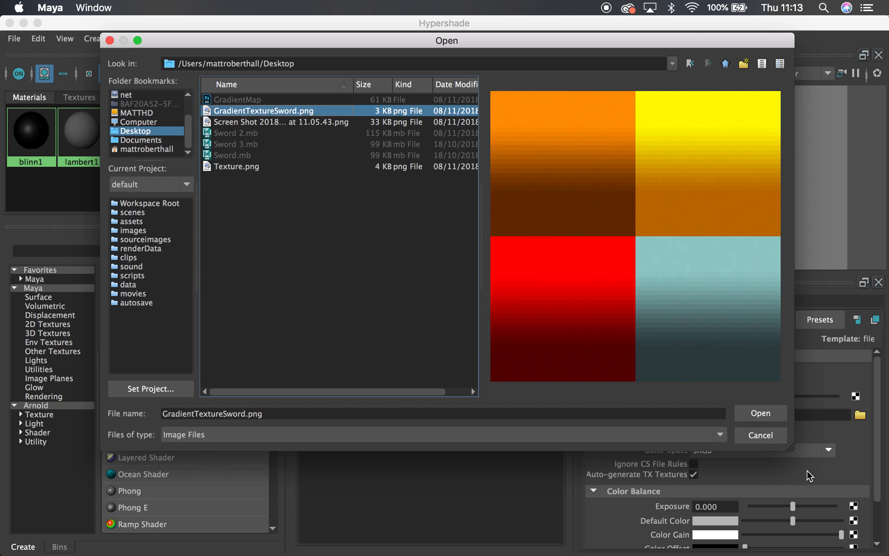
click(772, 414)
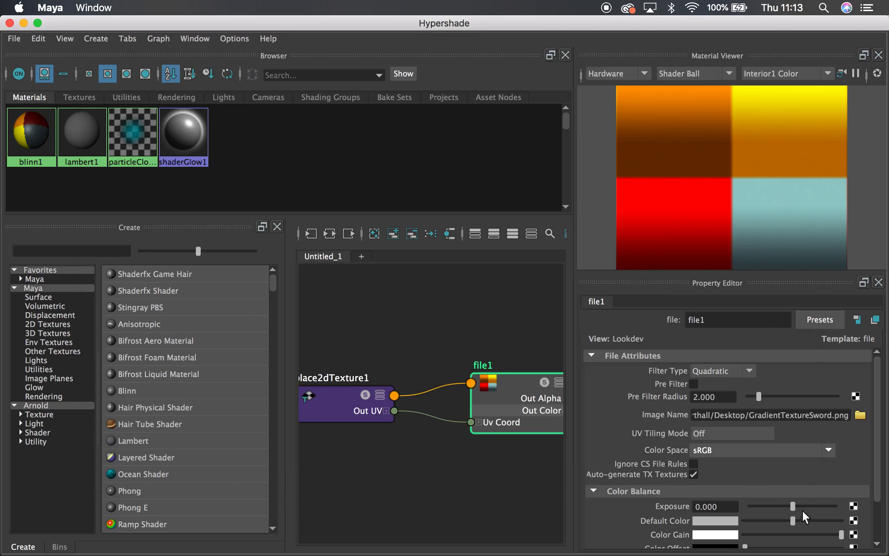
Move the Hypershade aside and assign the blinn1 material to the sword.
drag(110, 21, 481, 20)
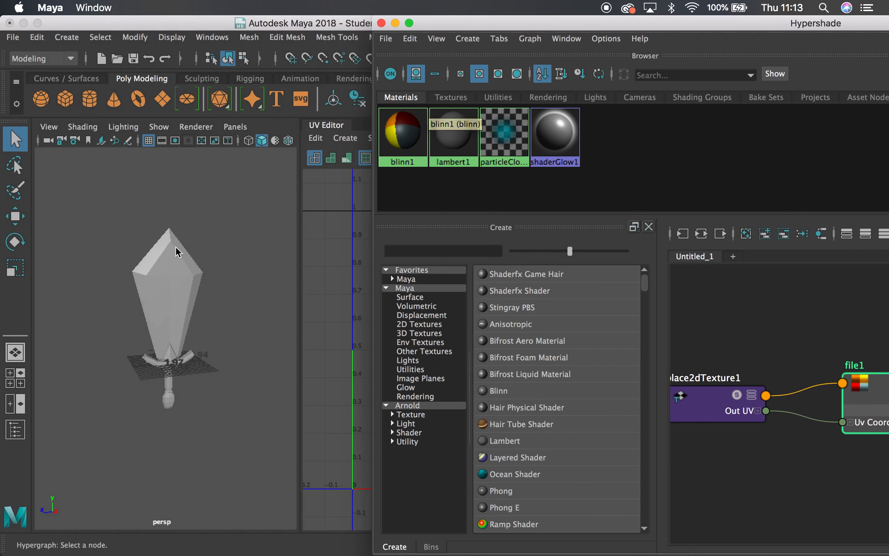
click(172, 273)
right_drag(397, 130, 399, 85)
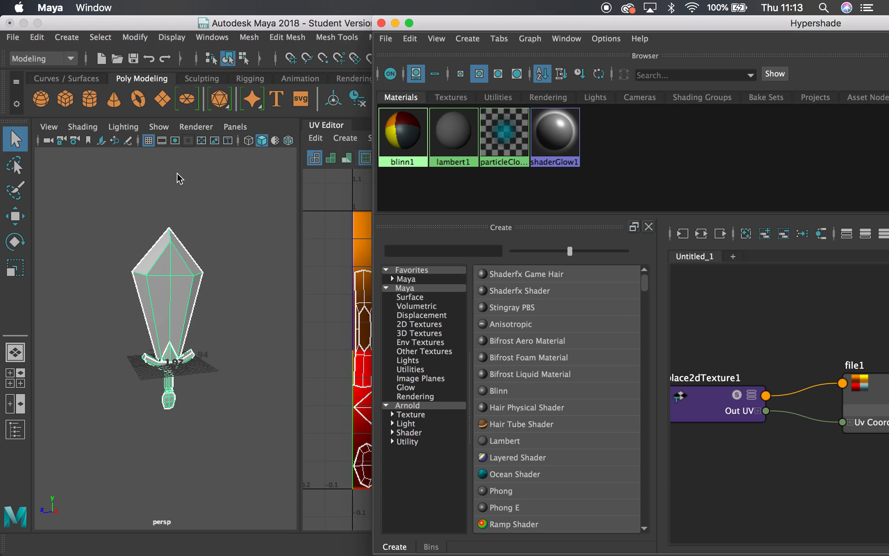
Turn on textured shading in the perspective view and close the Hypershade.
key(6)
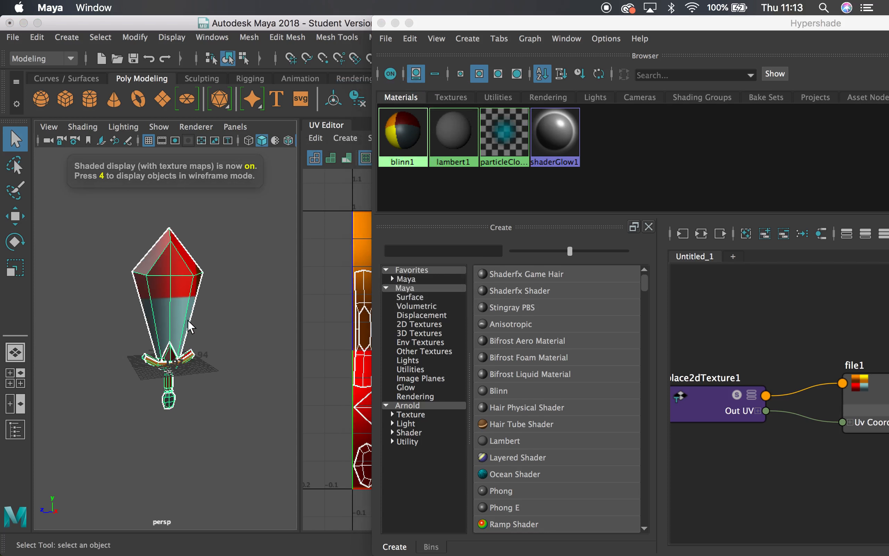
mouse_move(191, 325)
alt+mouse_down()
mouse_move(198, 335)
mouse_move(282, 322)
mouse_move(193, 325)
alt+mouse_up()
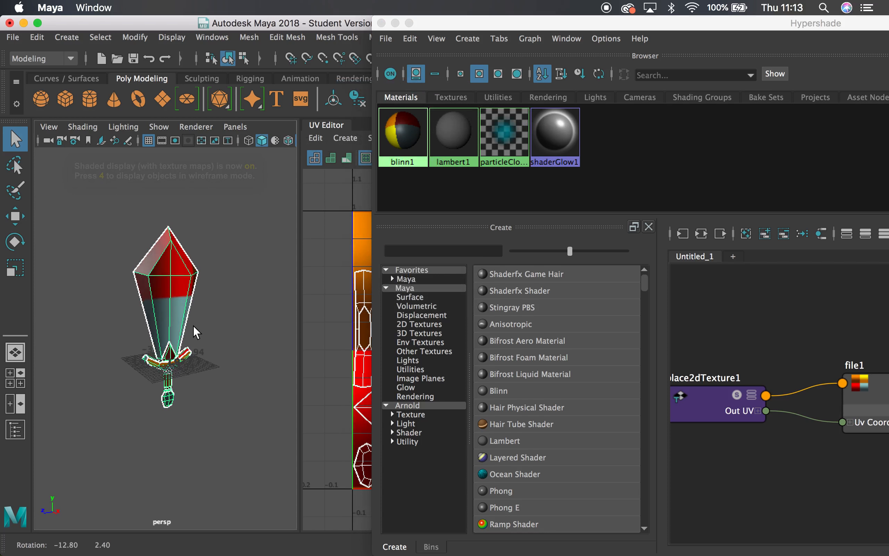
click(381, 23)
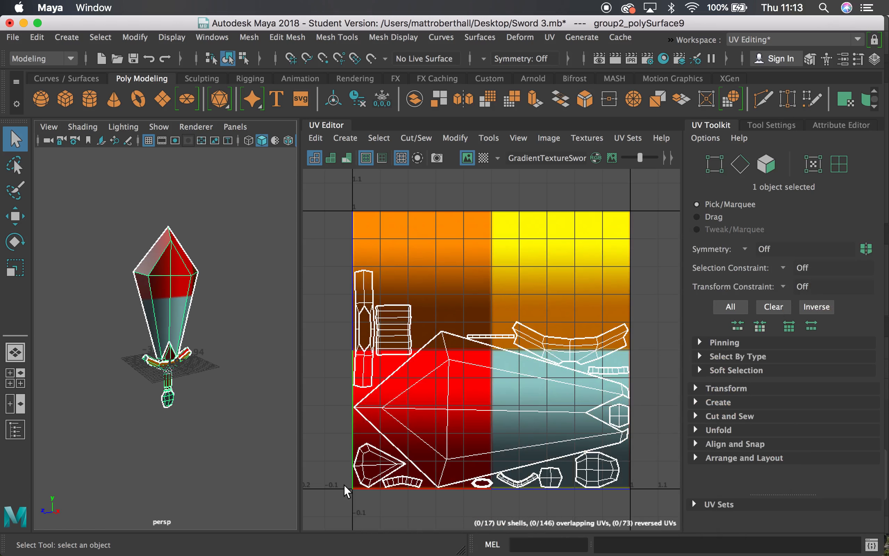
Switch the sword to face selection and select the faces of the blade with a marquee.
alt+drag(163, 335, 247, 328)
alt+drag(528, 328, 120, 343)
alt+right_drag(120, 343, 181, 285)
alt+middle_drag(181, 285, 123, 352)
alt+right_drag(133, 353, 70, 348)
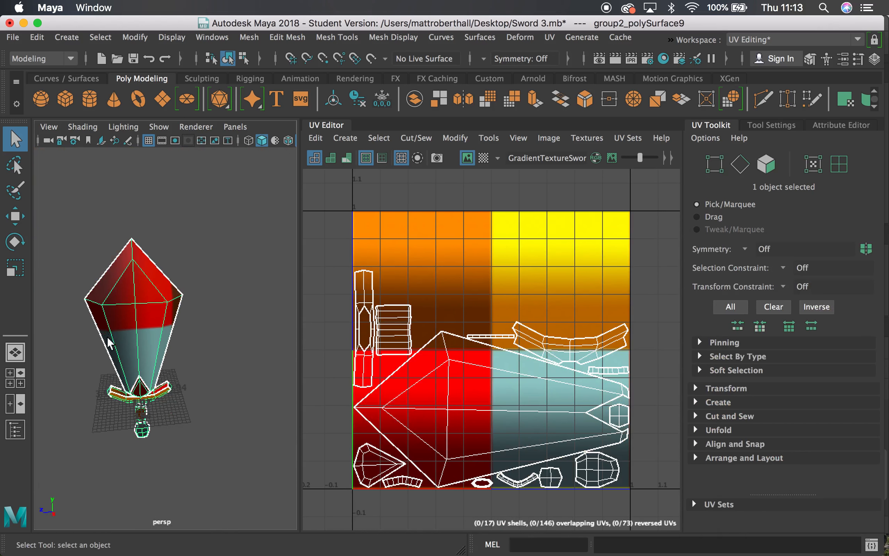
alt+middle_drag(109, 340, 129, 316)
alt+right_drag(129, 316, 143, 316)
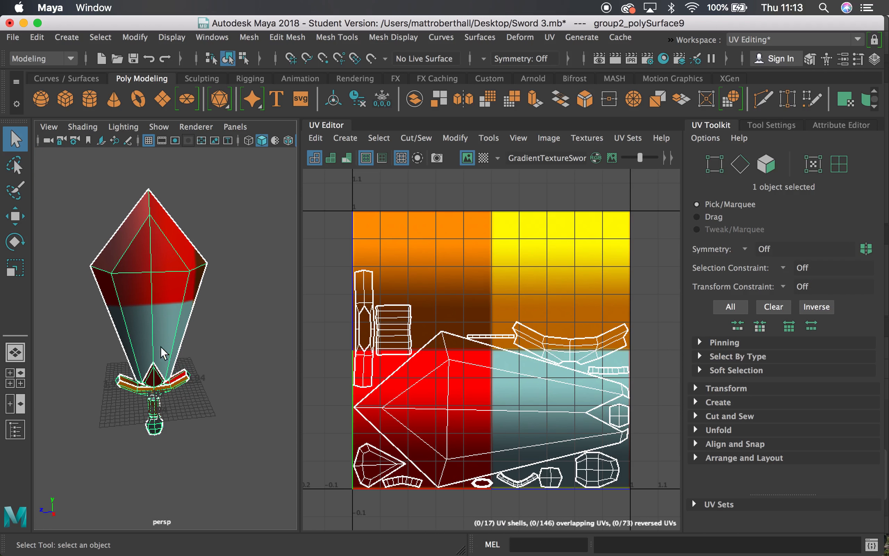
right_drag(154, 298, 158, 198)
drag(101, 183, 224, 325)
Add the remaining small faces at the blade's base, next to the crossguard, to the face selection.
alt+middle_drag(164, 356, 189, 264)
alt+right_drag(188, 264, 248, 337)
alt+middle_drag(188, 243, 194, 278)
alt+right_drag(194, 278, 223, 332)
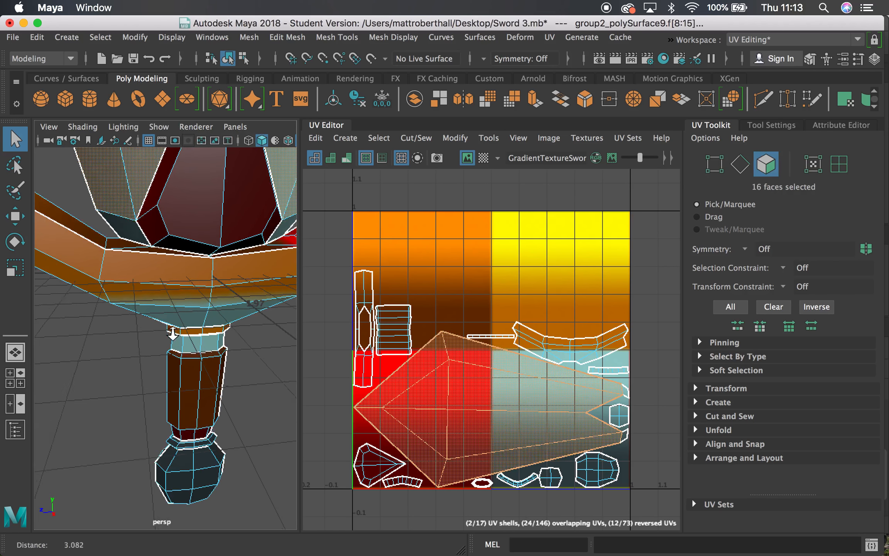
shift+click(126, 218)
alt+drag(151, 251, 258, 271)
alt+middle_drag(193, 274, 357, 292)
alt+right_drag(219, 258, 169, 255)
alt+drag(168, 255, 286, 249)
alt+drag(145, 315, 205, 314)
shift+click(169, 300)
alt+middle_drag(119, 314, 248, 319)
shift+click(190, 323)
alt+right_drag(243, 308, 110, 274)
alt+drag(110, 274, 367, 288)
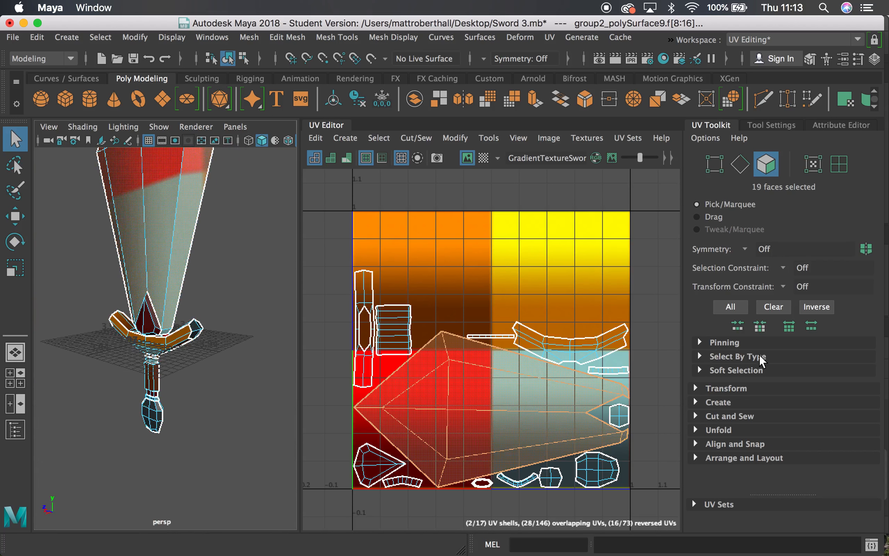
Create a planar UV projection for the selected blade faces.
click(696, 403)
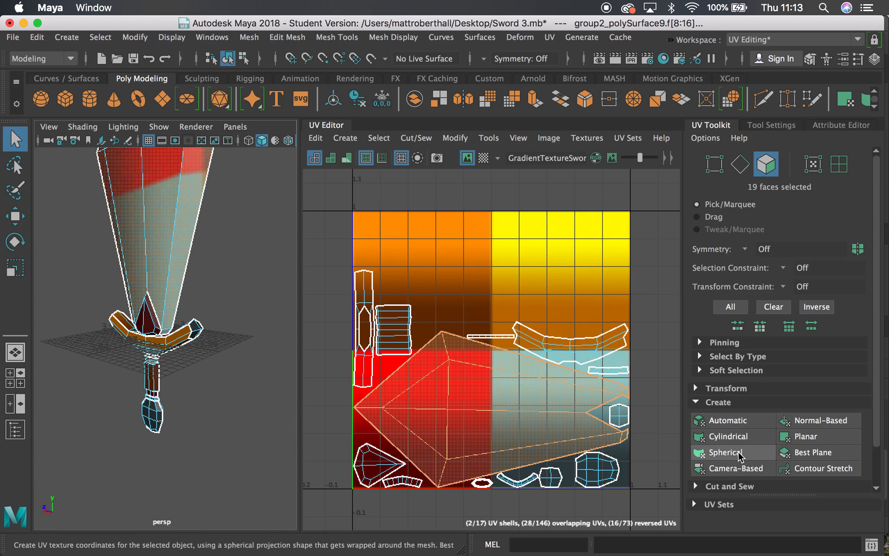
click(833, 438)
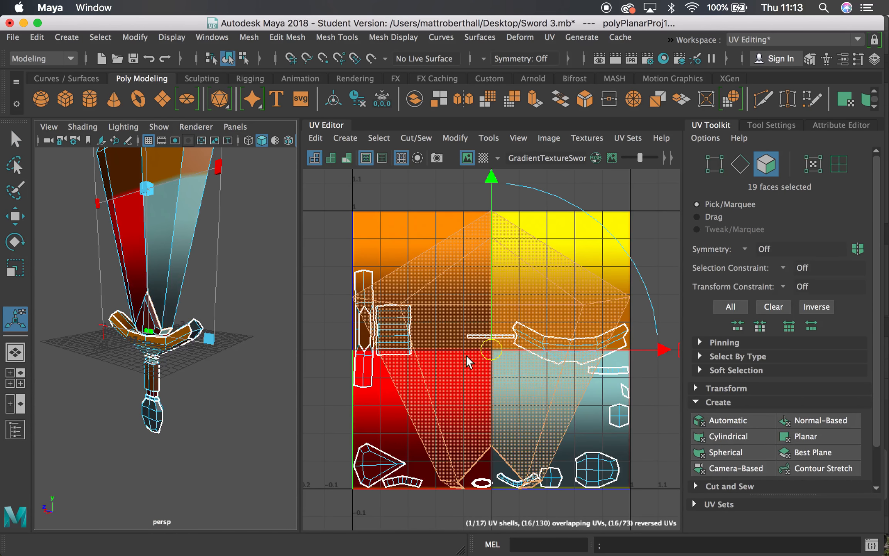
scroll(116, 270, down, 6)
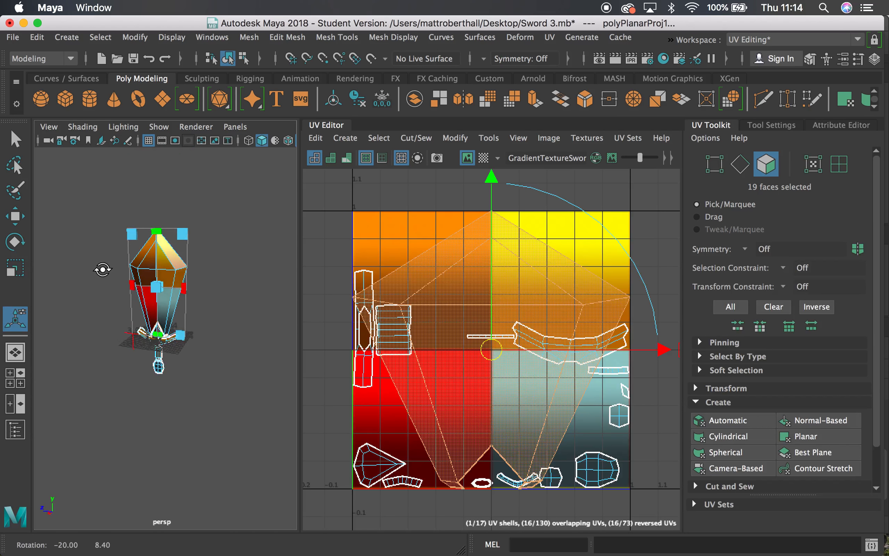
Shrink the blade's UV shell uniformly and move it into the blue-grey quadrant of the texture.
key(r)
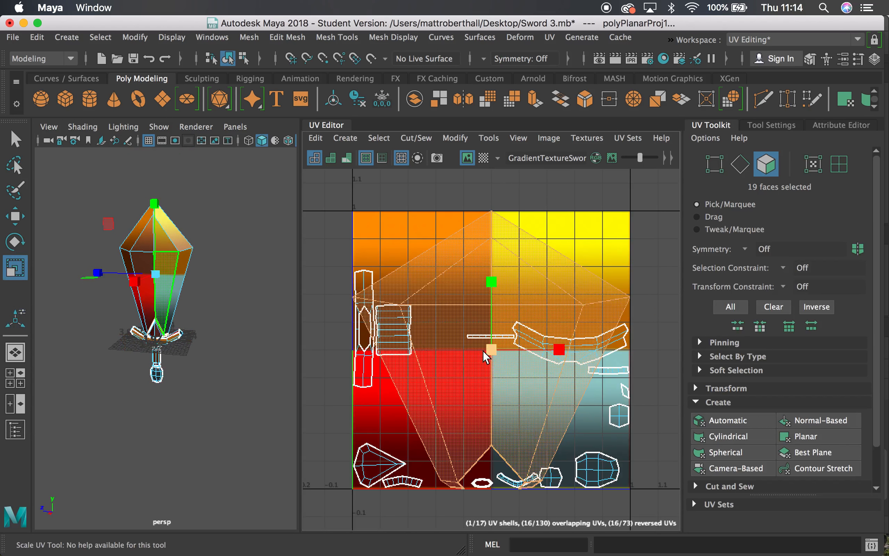
drag(449, 356, 422, 363)
key(w)
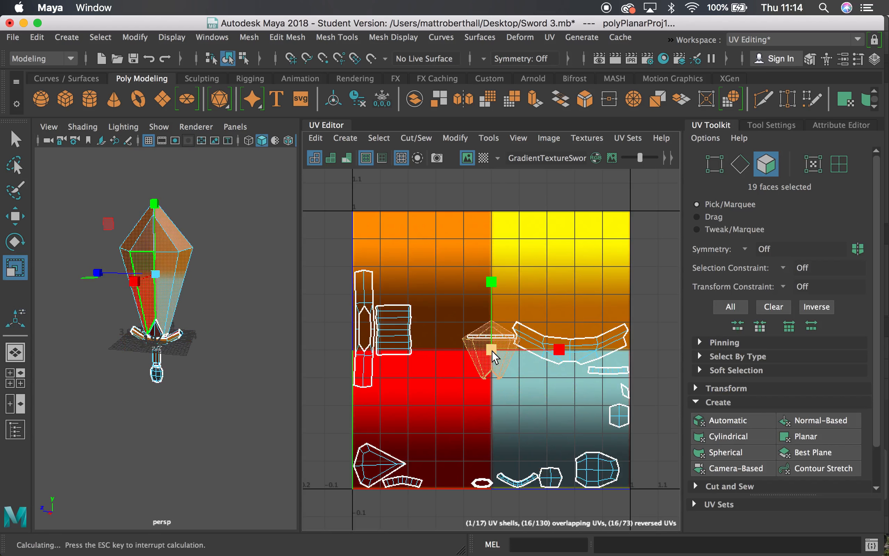
mouse_move(527, 374)
mouse_down()
mouse_move(567, 423)
mouse_move(557, 421)
mouse_up()
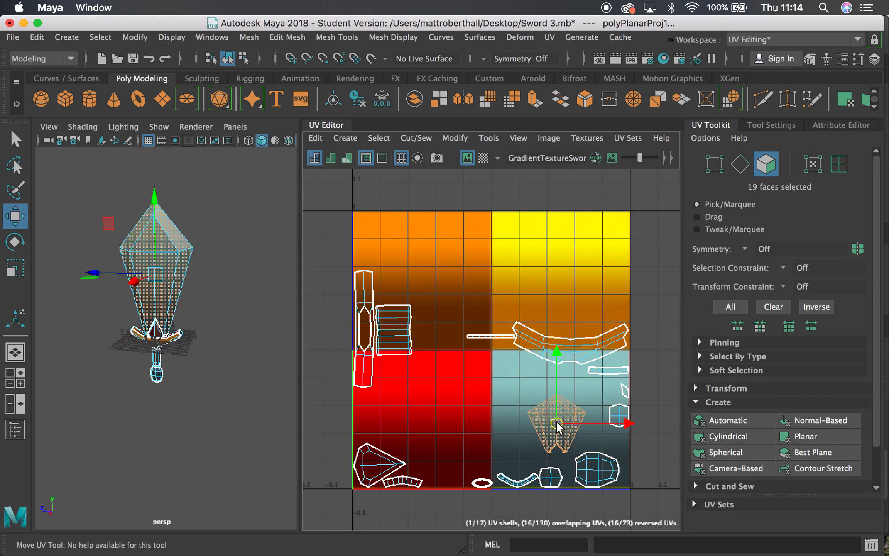
alt+right_drag(90, 269, 185, 255)
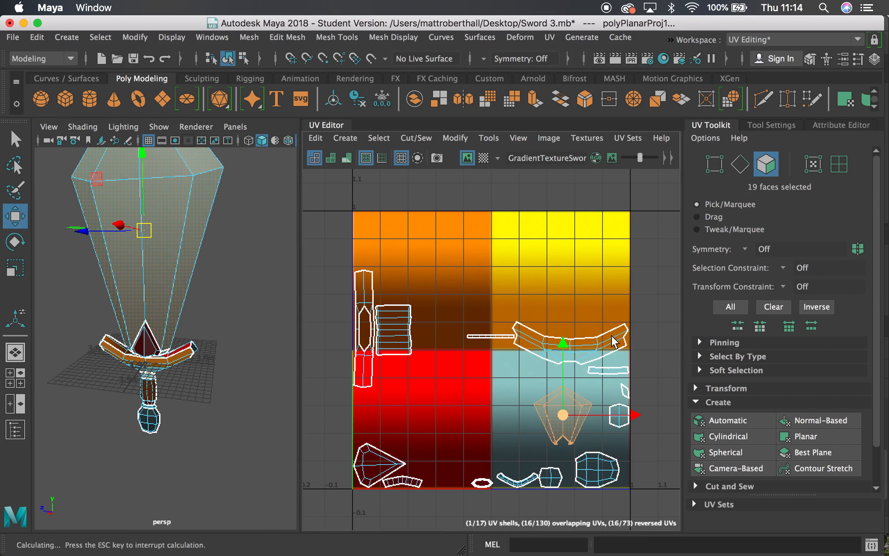
Stretch the blade's UV shell vertically so it spans most of the blue-grey gradient.
key(r)
drag(566, 349, 560, 295)
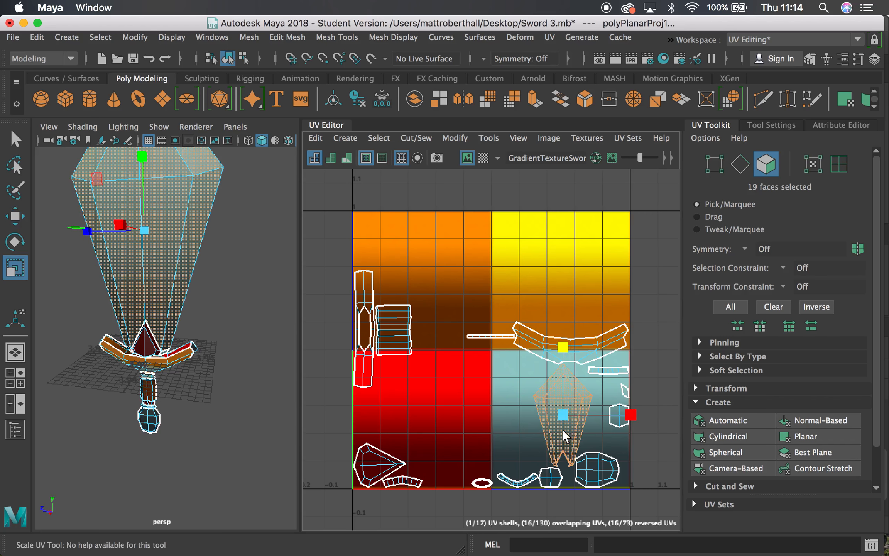
alt+right_drag(562, 432, 589, 461)
alt+middle_drag(587, 457, 530, 389)
alt+right_drag(496, 377, 604, 435)
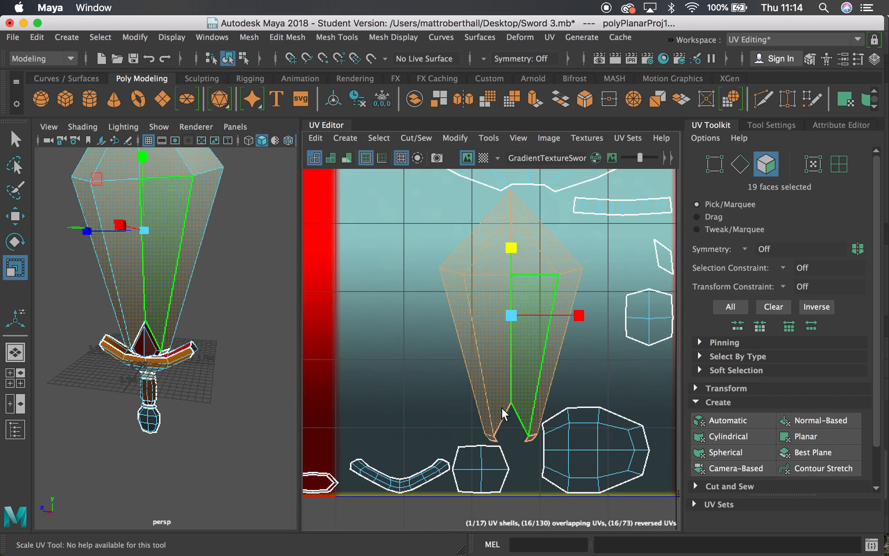
drag(510, 246, 513, 227)
alt+right_drag(541, 276, 490, 276)
alt+middle_drag(498, 276, 482, 313)
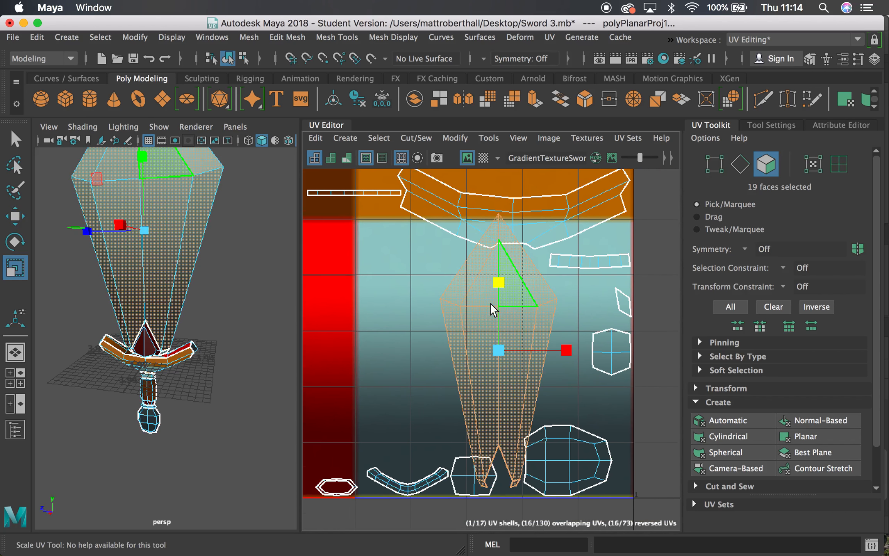
drag(498, 283, 499, 290)
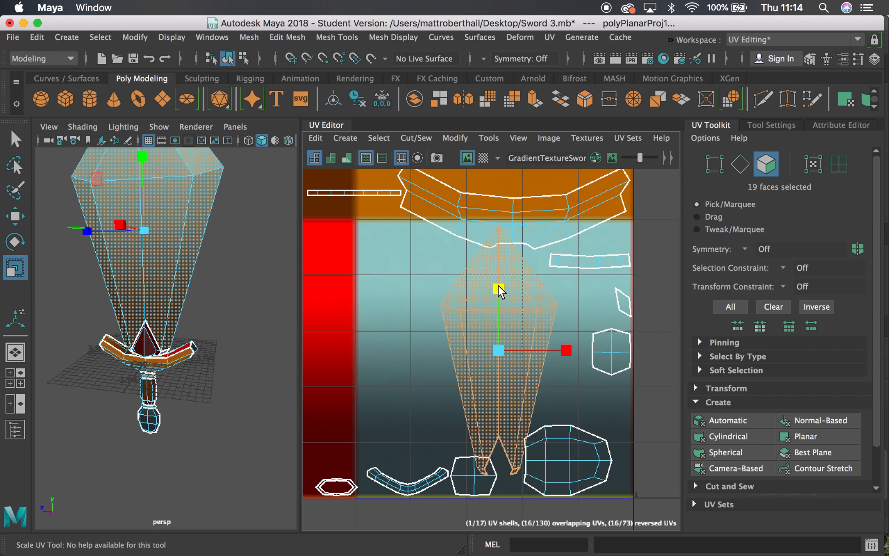
Nudge the blade's UV shell slightly down within the blue-grey quadrant and clear the selection.
key(w)
drag(502, 347, 504, 357)
click(223, 297)
alt+drag(224, 298, 470, 319)
click(195, 280)
click(195, 201)
click(222, 307)
alt+drag(225, 358, 258, 340)
Switch to UV shell selection and rotate the pointed gem's overlapping shells upright, with the tip facing up.
alt+right_drag(444, 451, 418, 372)
alt+middle_drag(420, 370, 593, 400)
alt+middle_drag(445, 434, 401, 407)
click(376, 419)
right_drag(377, 349, 308, 339)
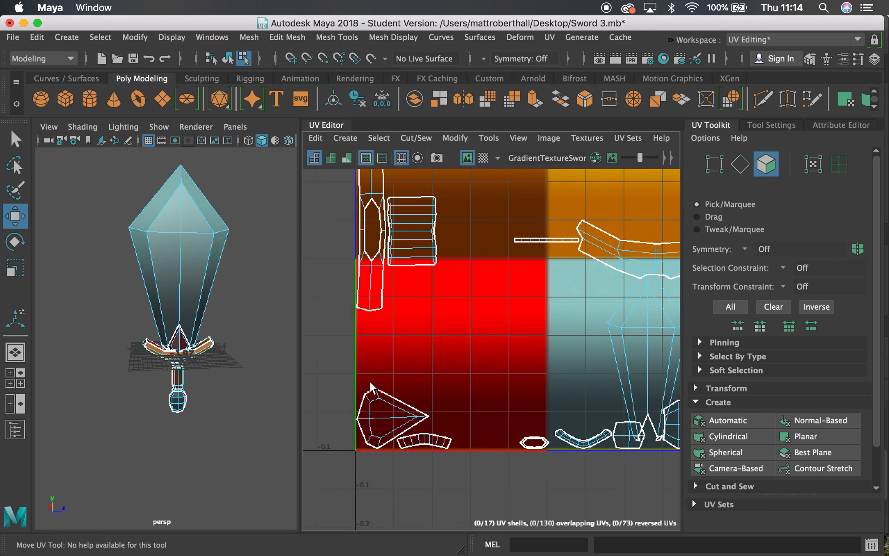
click(392, 417)
drag(402, 399, 387, 423)
key(ctrl+z)
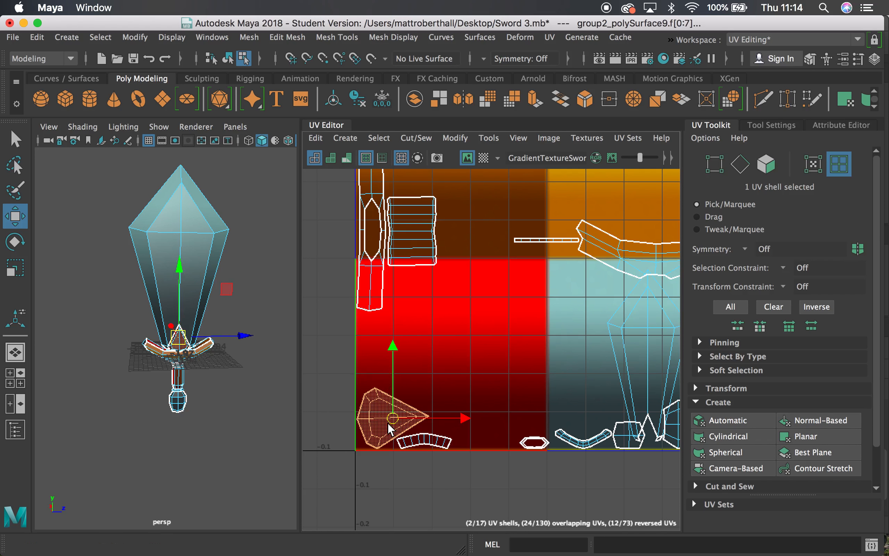
key(e)
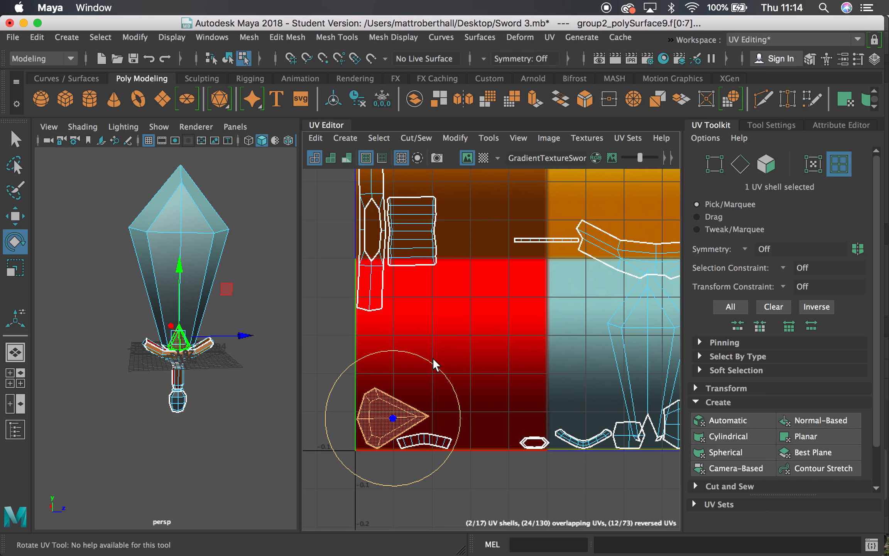
drag(428, 361, 316, 363)
Enlarge the gem's UV shells, centre them in the red quadrant's gradient, and clear the selection.
key(r)
drag(396, 419, 449, 358)
key(w)
scroll(205, 364, up, 15)
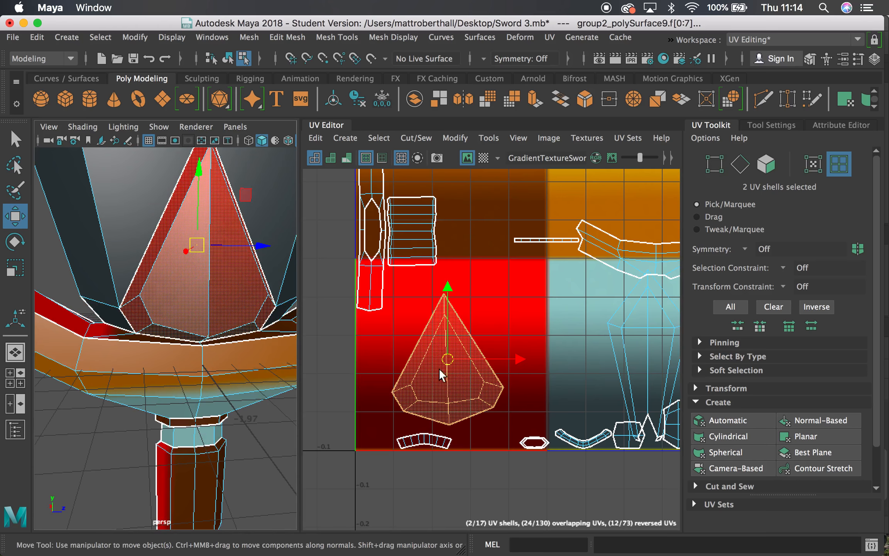
drag(448, 354, 448, 339)
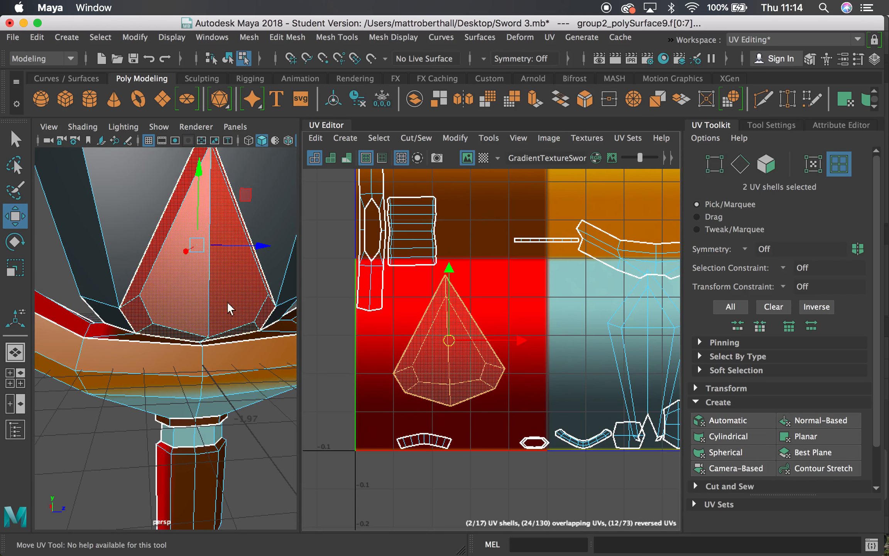
scroll(197, 345, down, 10)
click(72, 267)
alt+drag(115, 309, 123, 346)
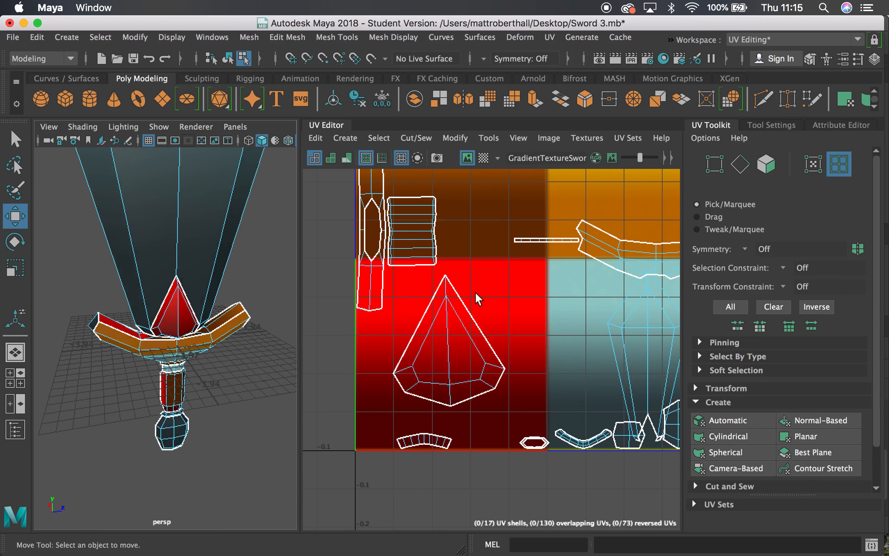
Select both overlapping crossguard UV shells and move them together up into the bright part of the yellow quadrant.
scroll(498, 291, down, 3)
alt+middle_drag(553, 288, 471, 332)
click(494, 266)
drag(496, 294, 484, 210)
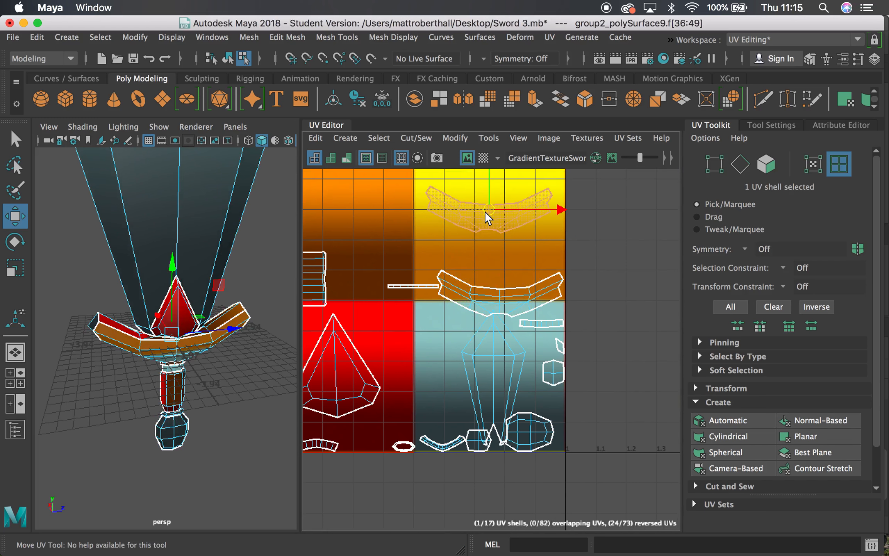
key(ctrl+z)
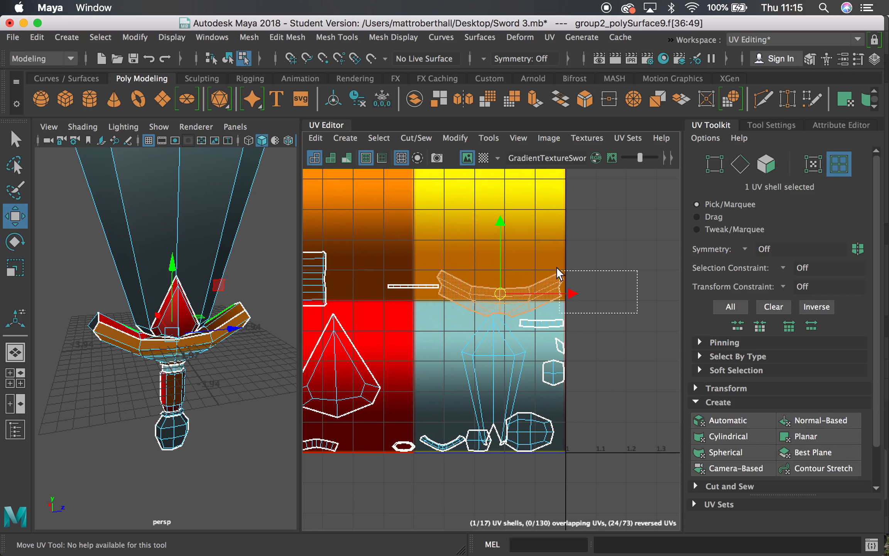
shift+click(510, 287)
drag(500, 291, 491, 214)
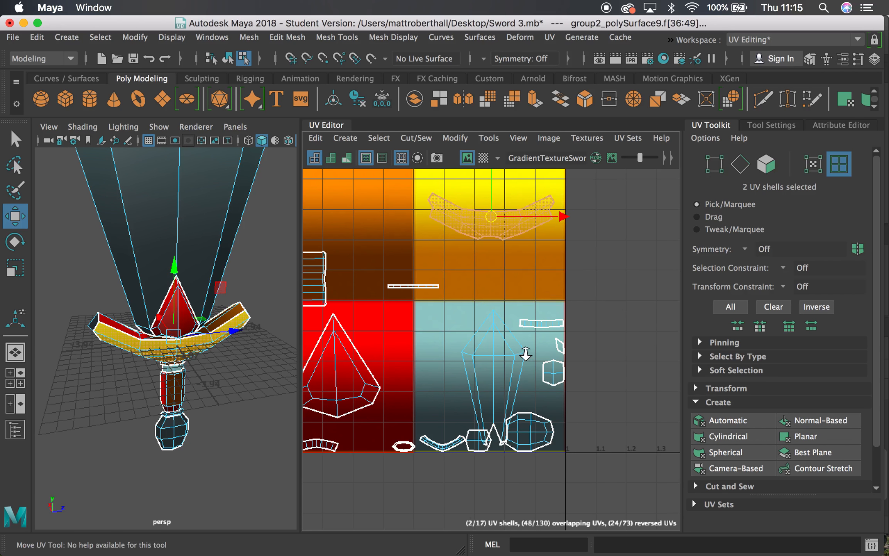
scroll(526, 354, down, 1)
alt+middle_drag(462, 294, 569, 298)
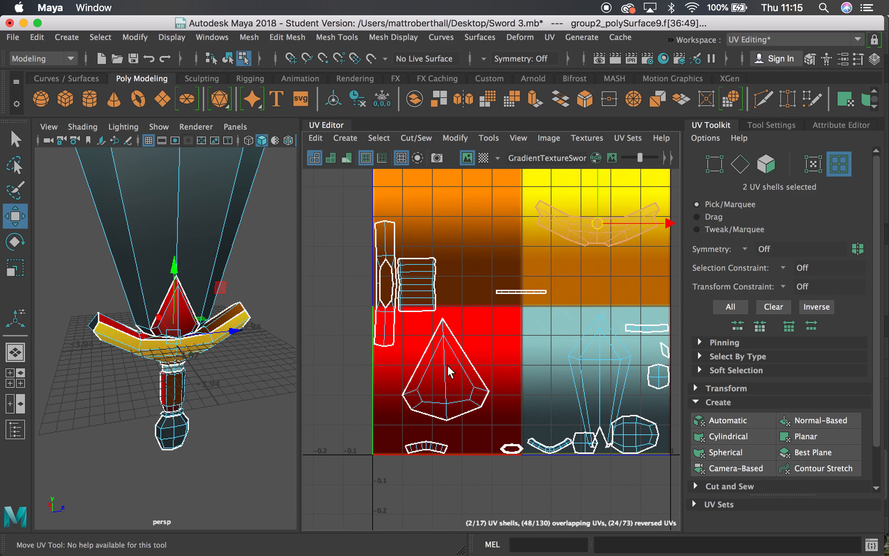
alt+middle_drag(461, 421, 393, 482)
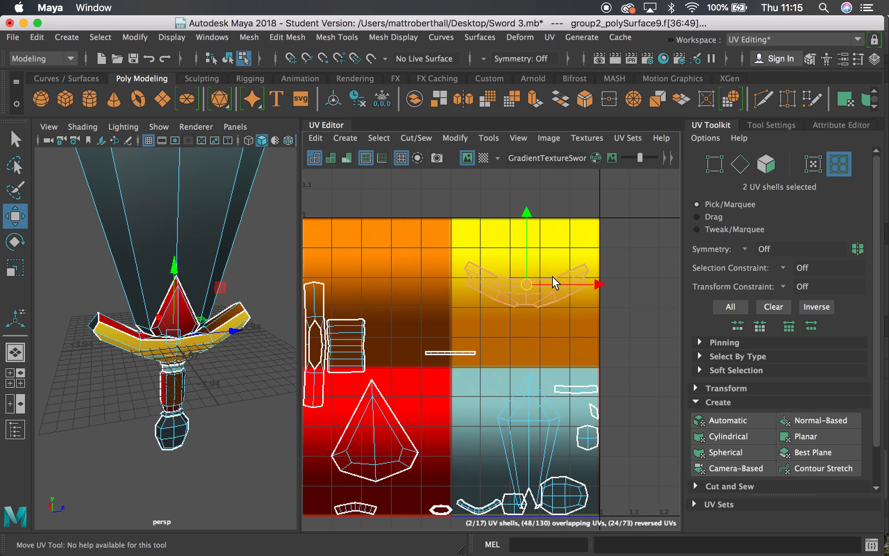
Move both crossguard UV shells down into the blue-grey quadrant and stretch them vertically across its gradient.
drag(528, 283, 530, 436)
alt+right_drag(140, 353, 165, 383)
alt+drag(165, 384, 278, 347)
alt+drag(272, 383, 171, 346)
alt+right_drag(172, 346, 240, 353)
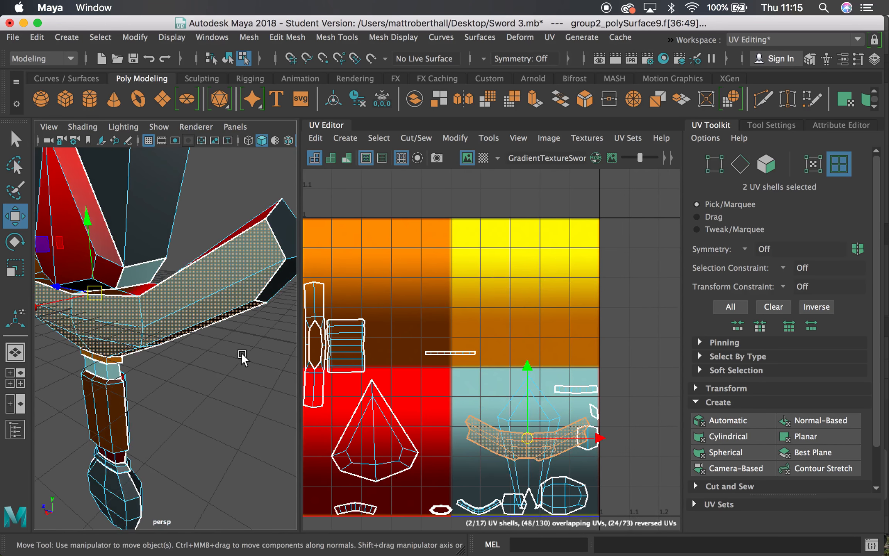
key(r)
drag(527, 370, 527, 277)
Switch to UV selection and pull the crossguard shells' outer-end UVs down into the dark part of the blue-grey gradient.
right_drag(512, 349, 565, 352)
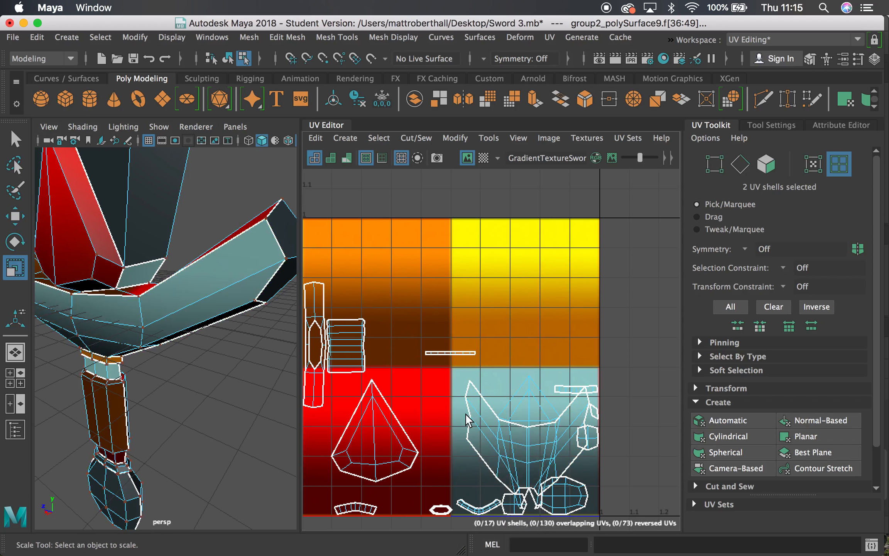
scroll(468, 412, up, 4)
drag(460, 343, 494, 480)
scroll(482, 365, down, 3)
key(w)
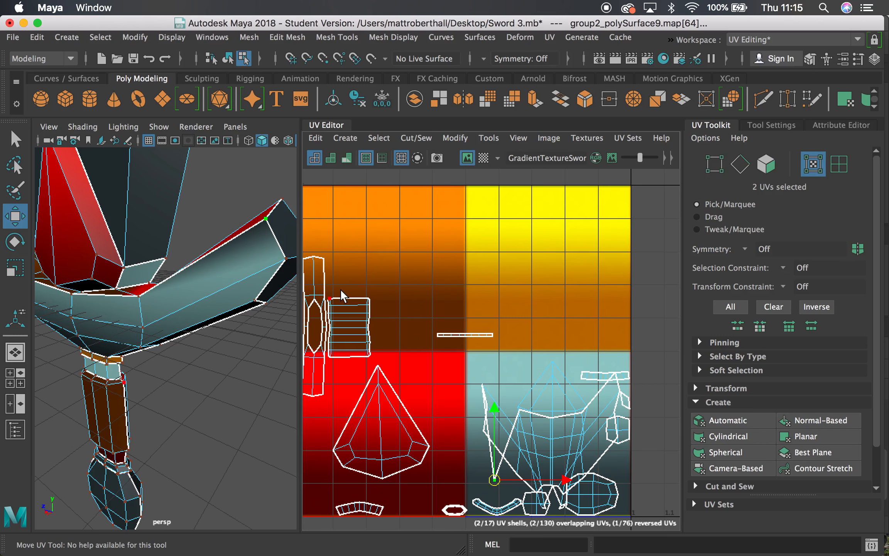
Select the tall narrow UV shell of the crossguard's upper face and move it into the blue-grey quadrant.
alt+right_drag(533, 402, 498, 395)
alt+middle_drag(498, 394, 561, 363)
scroll(352, 312, up, 1)
right_drag(391, 263, 329, 244)
click(386, 236)
click(399, 269)
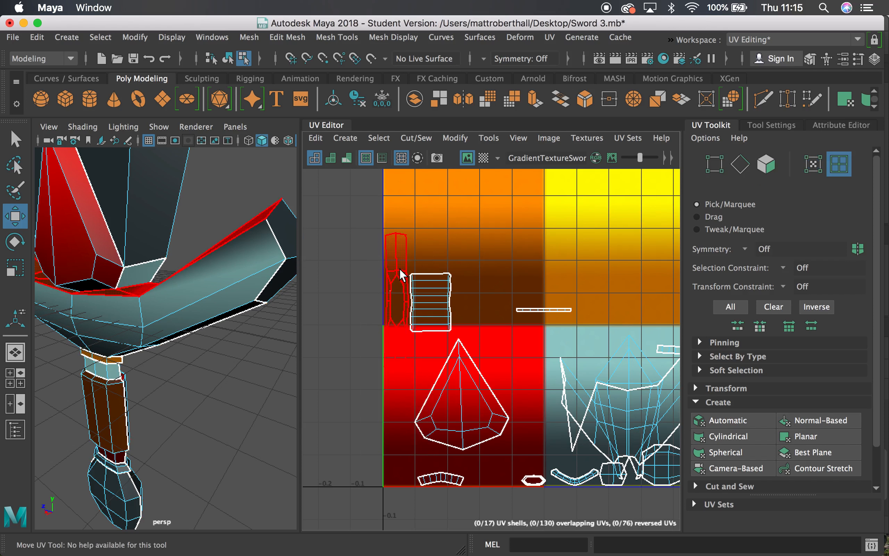
drag(401, 289, 667, 386)
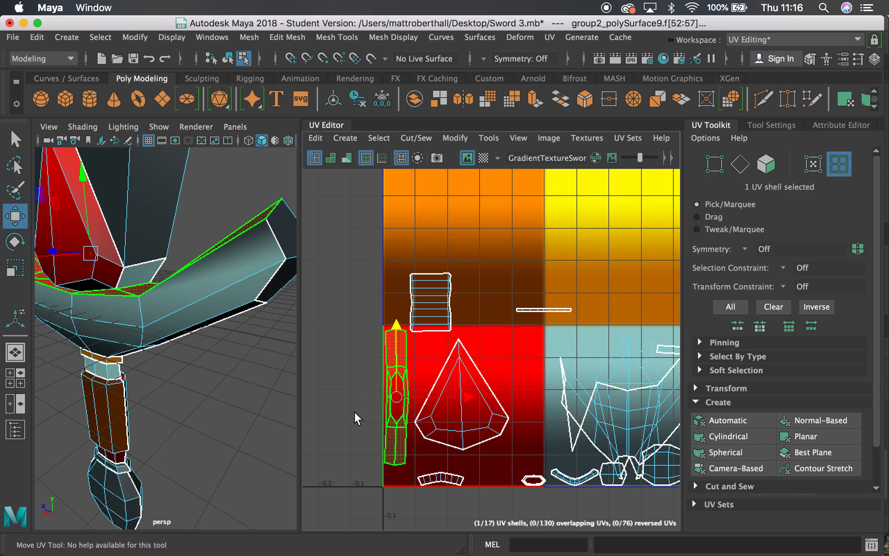
drag(396, 397, 628, 377)
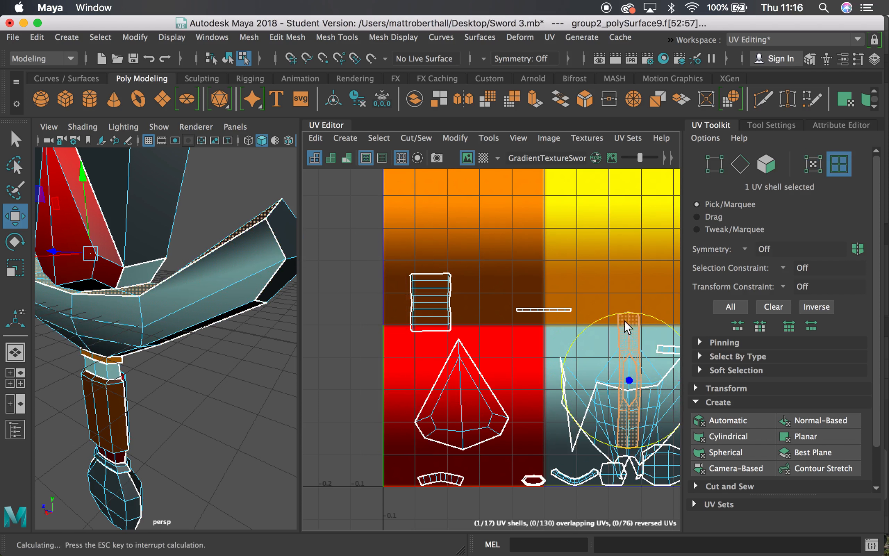
Rotate the narrow crossguard shell to lie horizontally and place it in the bright upper part of the blue-grey quadrant.
key(e)
drag(600, 325, 547, 387)
key(w)
drag(628, 382, 613, 353)
alt+drag(144, 331, 198, 347)
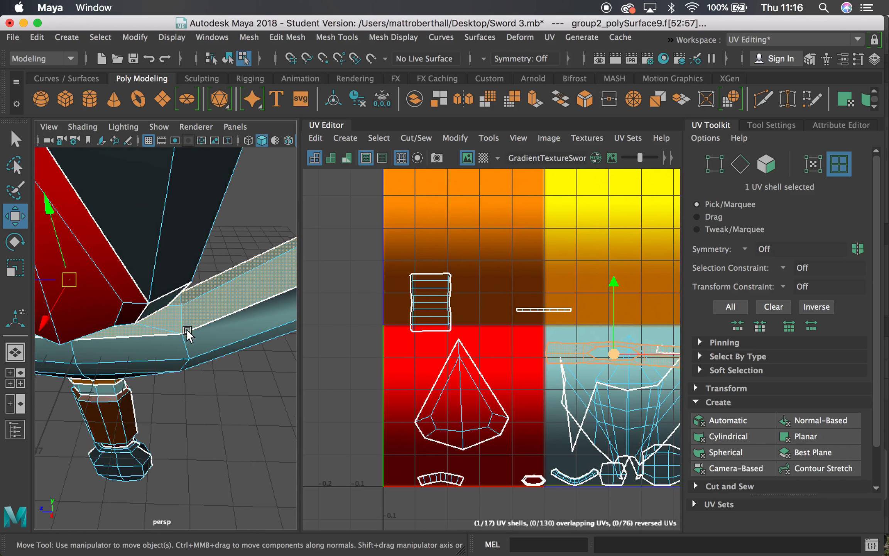
Switch to UV selection and select the UVs at the horizontal crossguard strip's outer end and along its lower edge.
alt+middle_drag(634, 339, 563, 280)
alt+right_drag(564, 281, 685, 363)
alt+right_drag(460, 341, 492, 346)
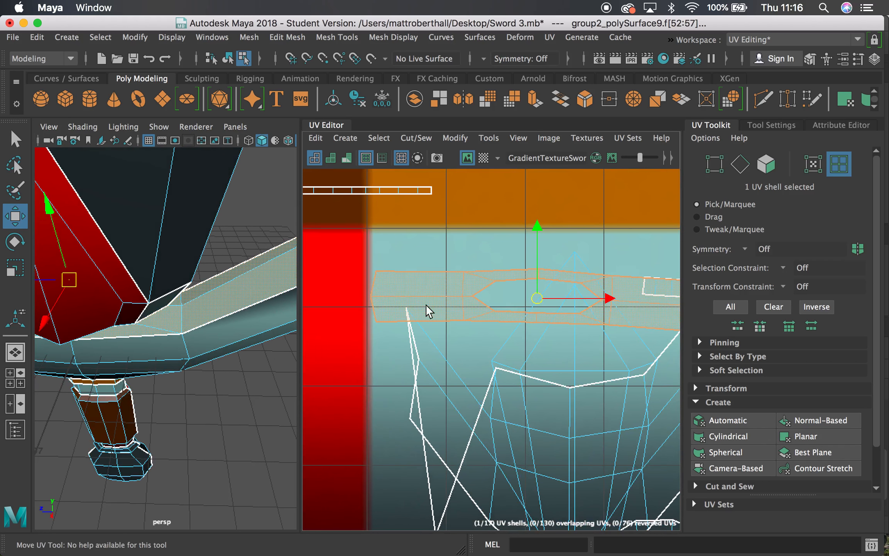
right_drag(412, 266, 465, 280)
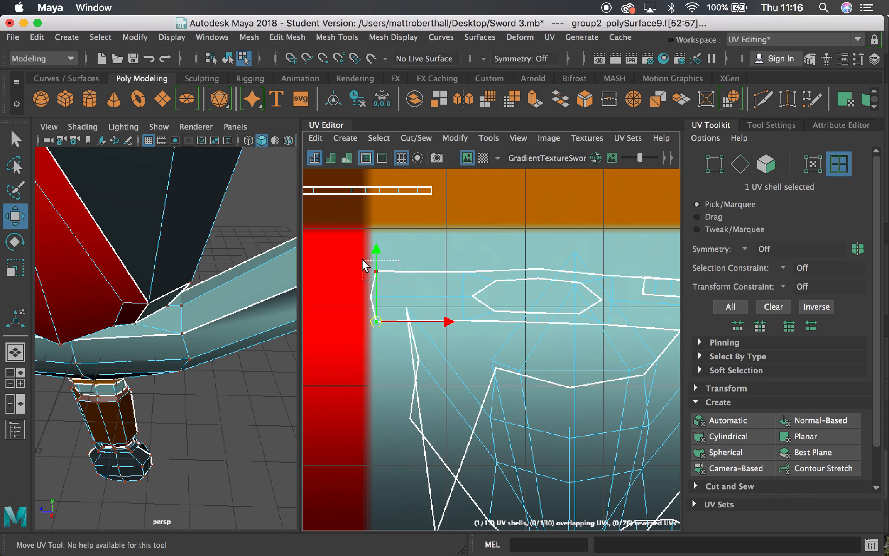
drag(363, 259, 363, 257)
drag(394, 343, 356, 242)
alt+middle_drag(558, 324, 519, 342)
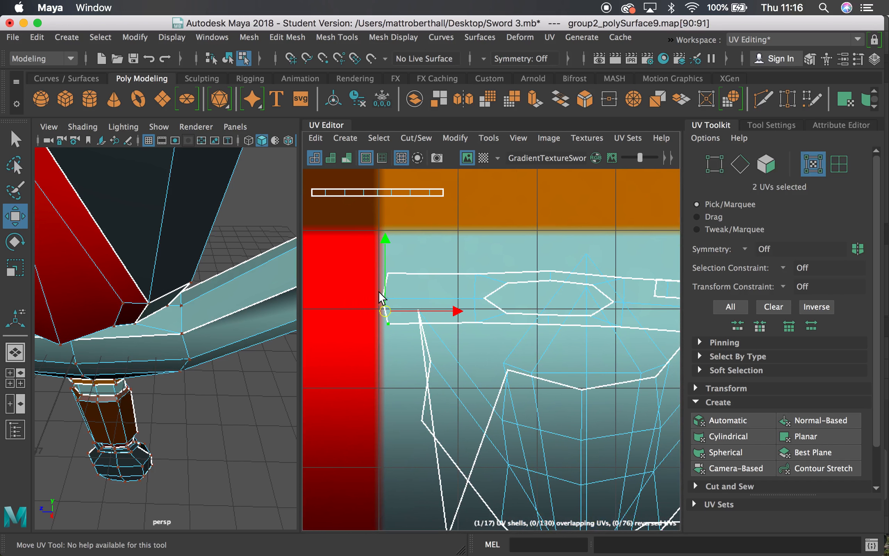
alt+middle_drag(592, 340, 413, 339)
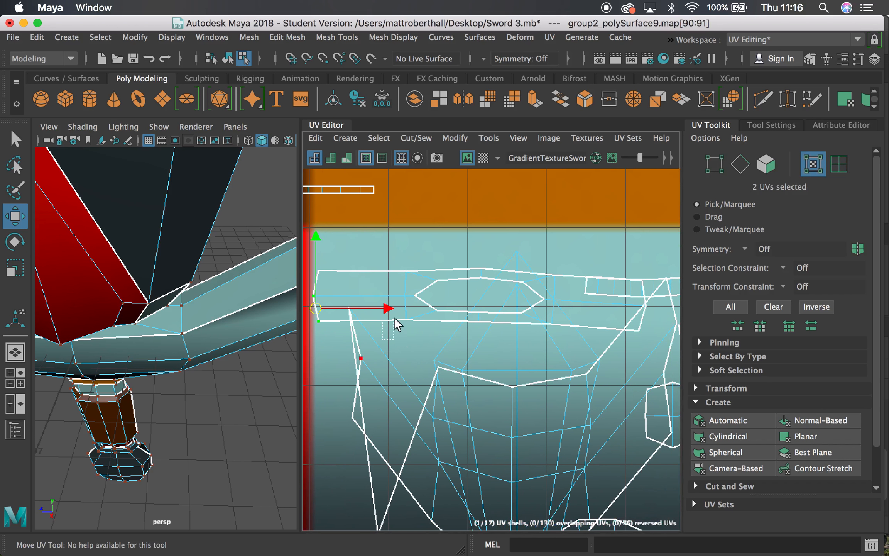
drag(423, 313, 624, 323)
shift+click(638, 330)
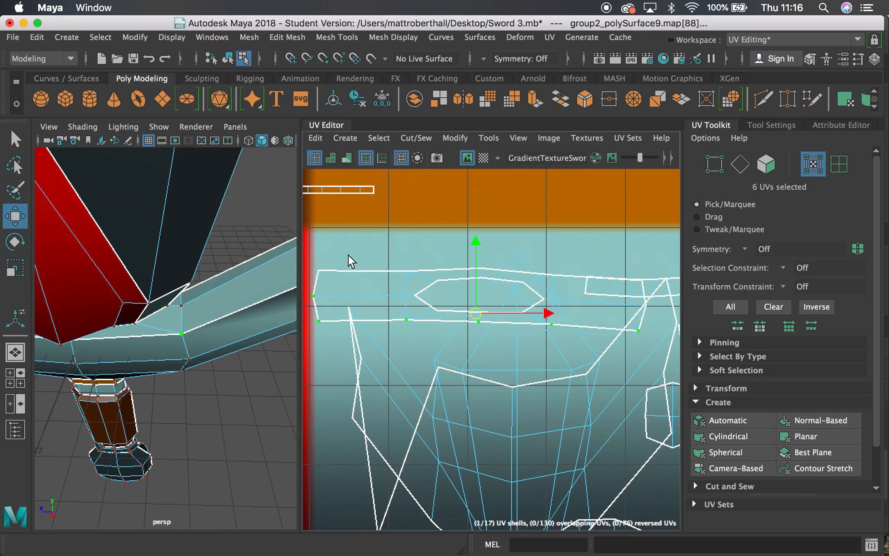
Add the strip's upper-edge UVs and move the selection down into the dark gradient, leaving the central hexagon's UVs in place.
mouse_move(306, 255)
mouse_down()
mouse_move(323, 256)
mouse_move(314, 259)
mouse_up()
shift+drag(440, 284, 587, 295)
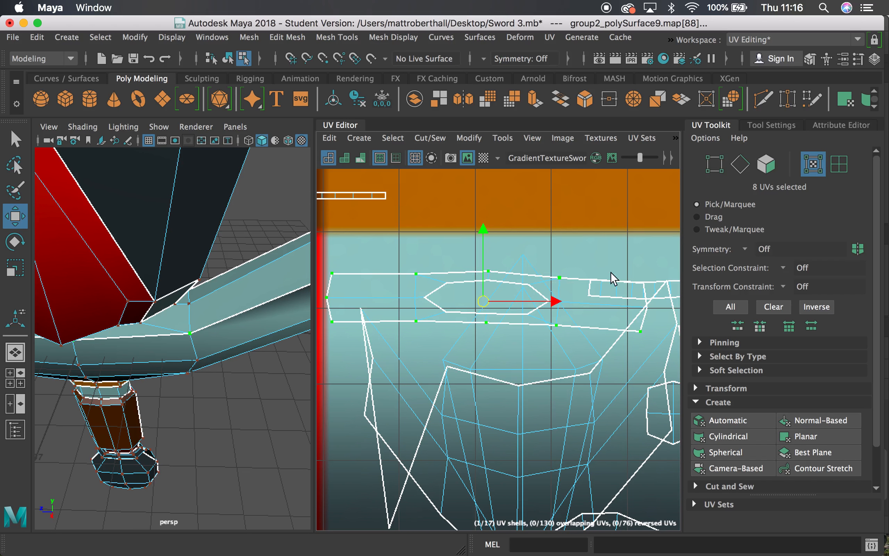
shift+drag(627, 266, 662, 299)
alt+right_drag(585, 316, 519, 302)
alt+middle_drag(518, 302, 531, 235)
mouse_move(521, 238)
mouse_down()
mouse_move(563, 448)
mouse_move(537, 417)
mouse_up()
alt+drag(176, 345, 46, 322)
alt+drag(117, 303, 123, 278)
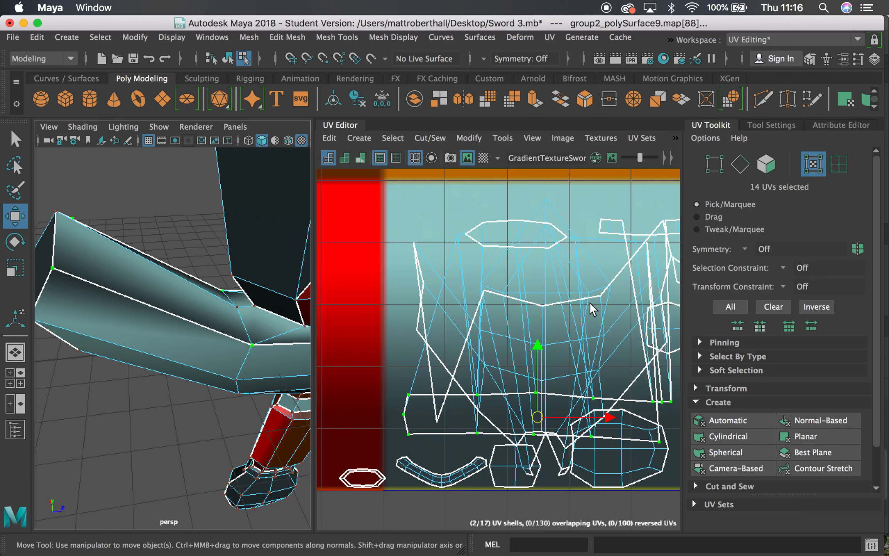
alt+middle_drag(589, 302, 556, 306)
alt+drag(180, 304, 204, 317)
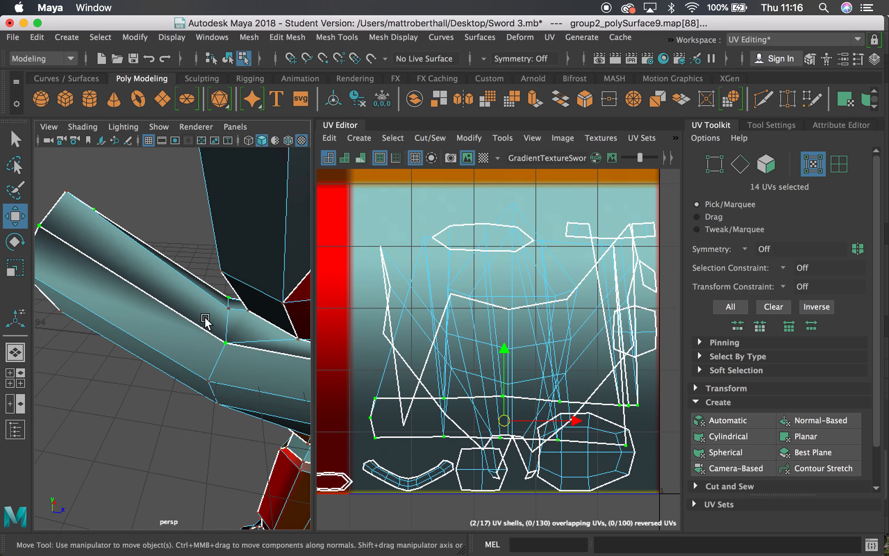
alt+right_drag(204, 317, 165, 304)
alt+middle_drag(165, 304, 95, 206)
Clear the UV selection, return to object mode and inspect the textured crossguard and gem.
click(217, 362)
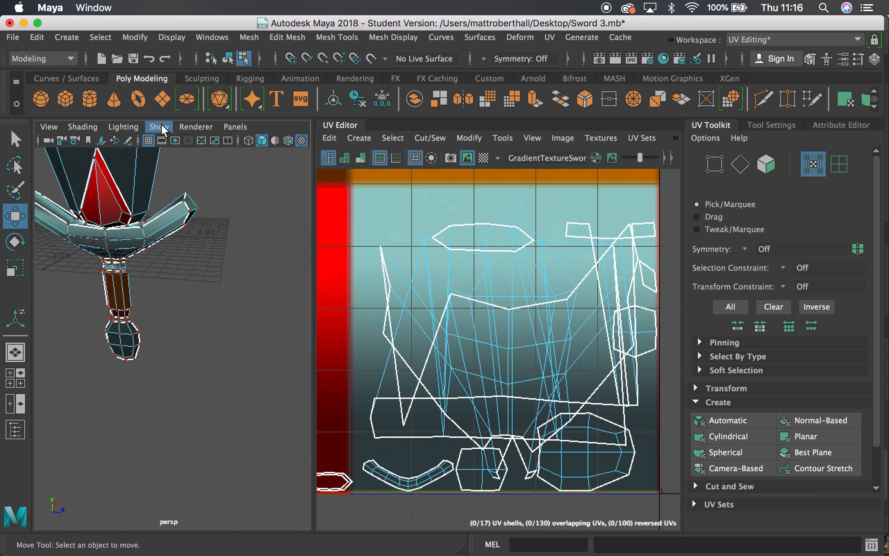
click(228, 58)
click(186, 291)
alt+drag(187, 291, 355, 324)
alt+drag(268, 313, 308, 317)
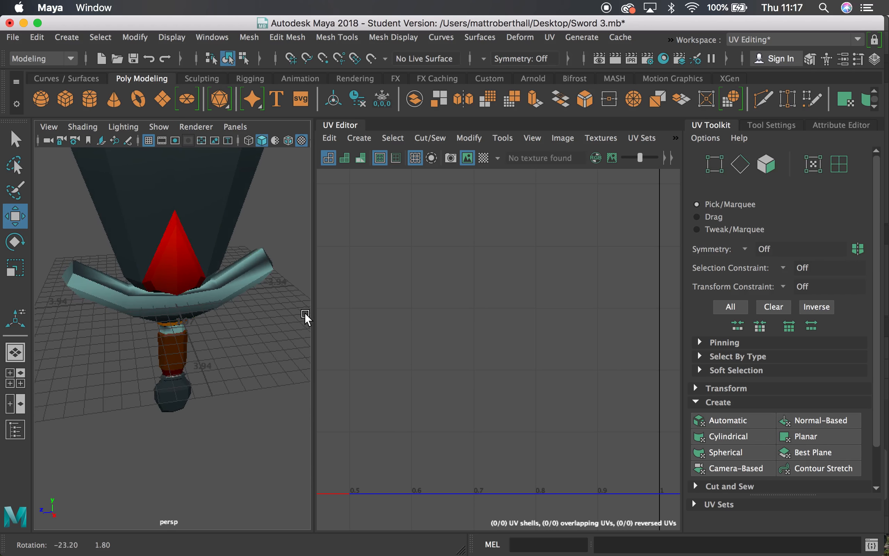
Minimise the Maya and Photoshop windows to reach the desktop.
click(23, 23)
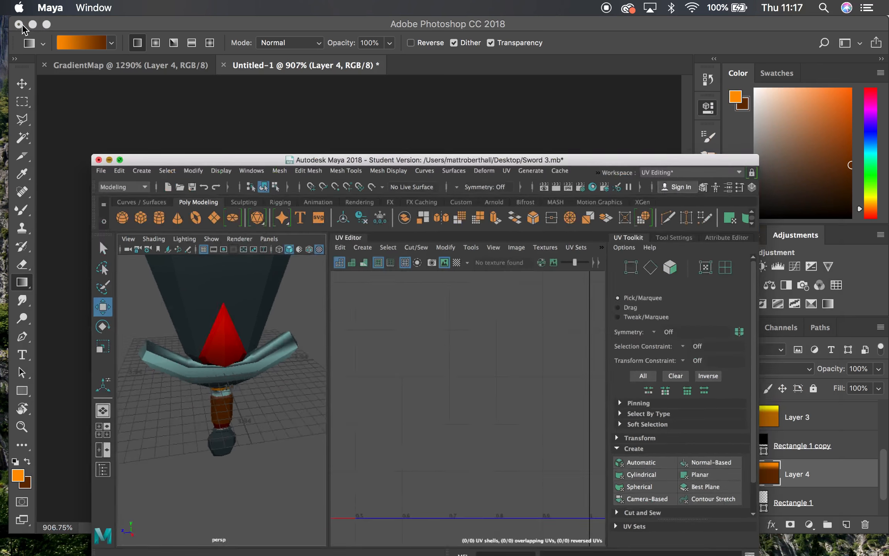
click(359, 75)
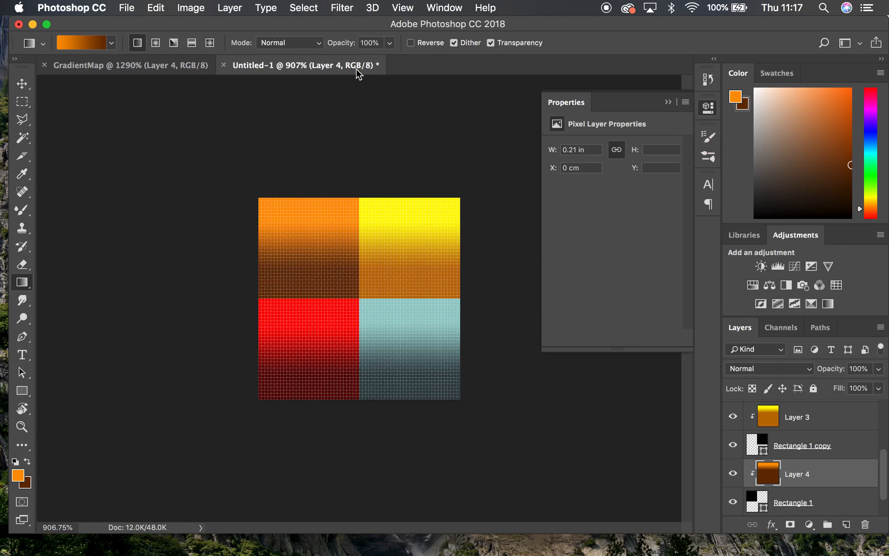
click(33, 24)
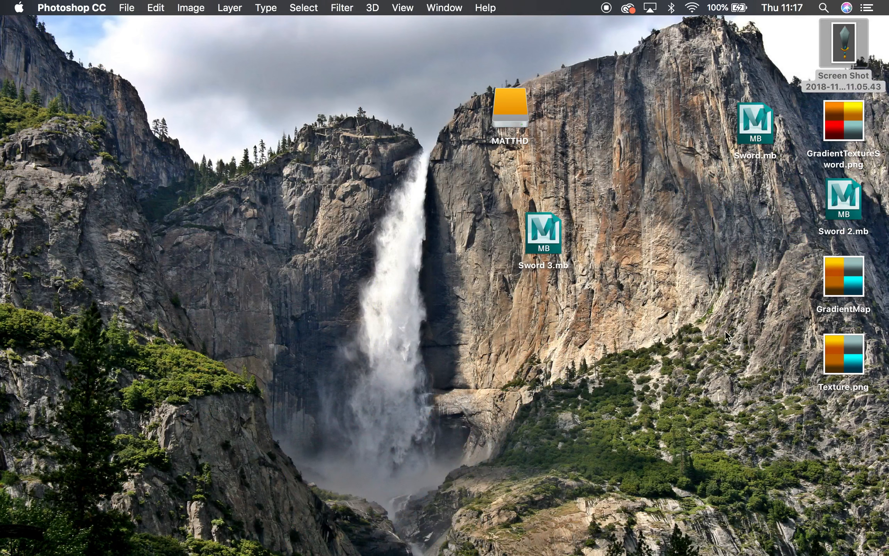
Open Sword 2.mb from the desktop without saving the changes to Sword 3.mb, and bring Maya back to the front.
double_click(851, 208)
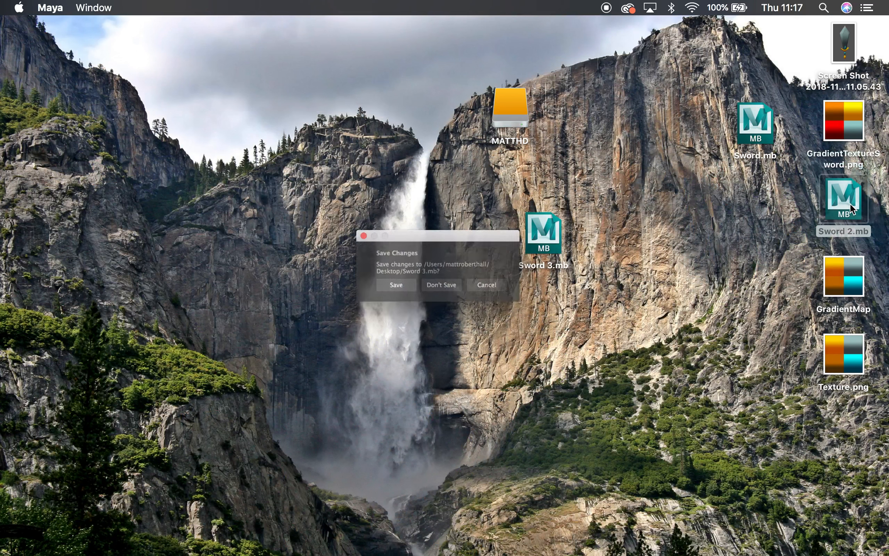
click(451, 294)
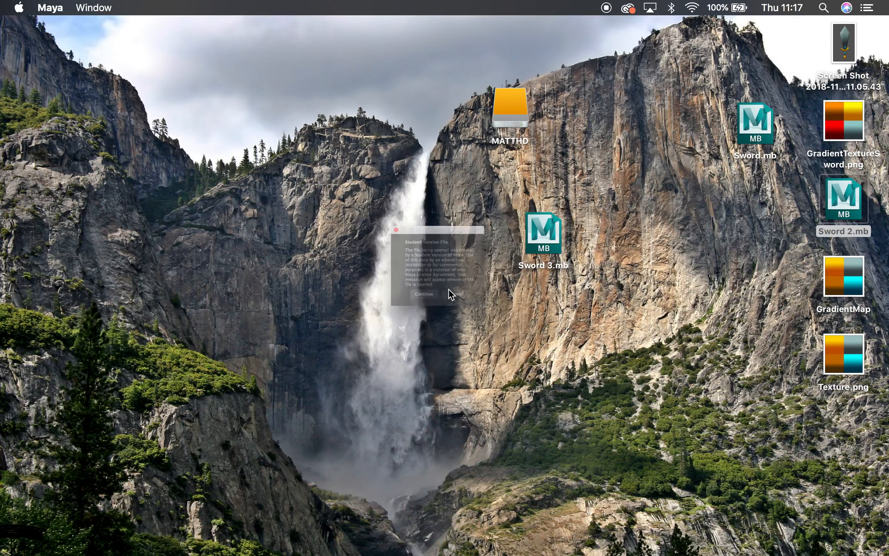
click(422, 319)
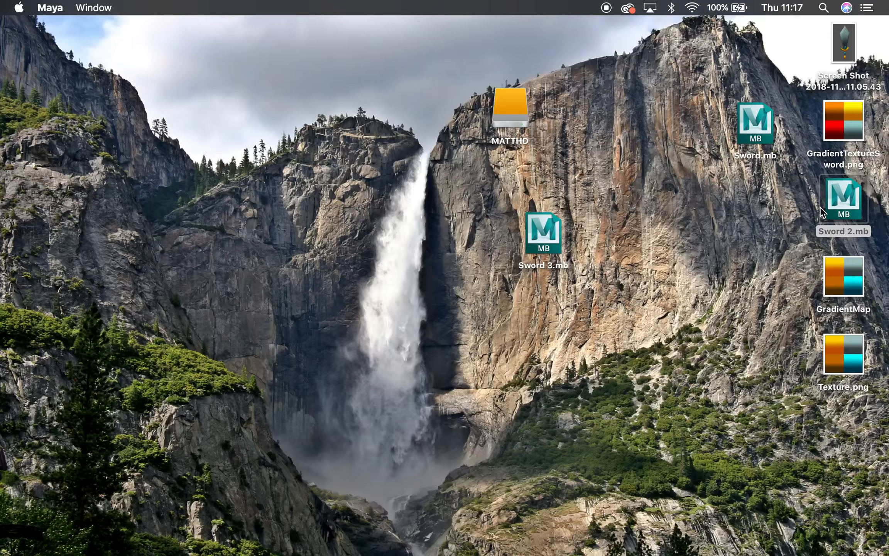
double_click(843, 200)
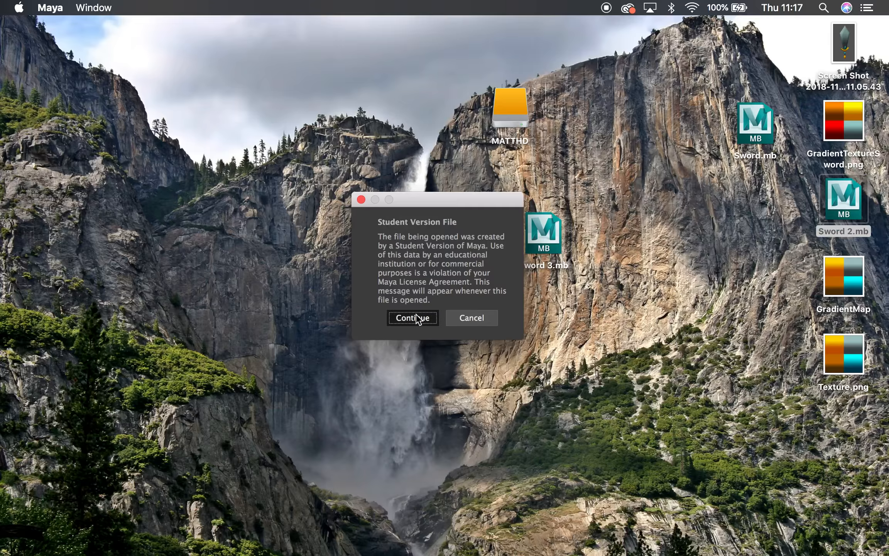
click(413, 317)
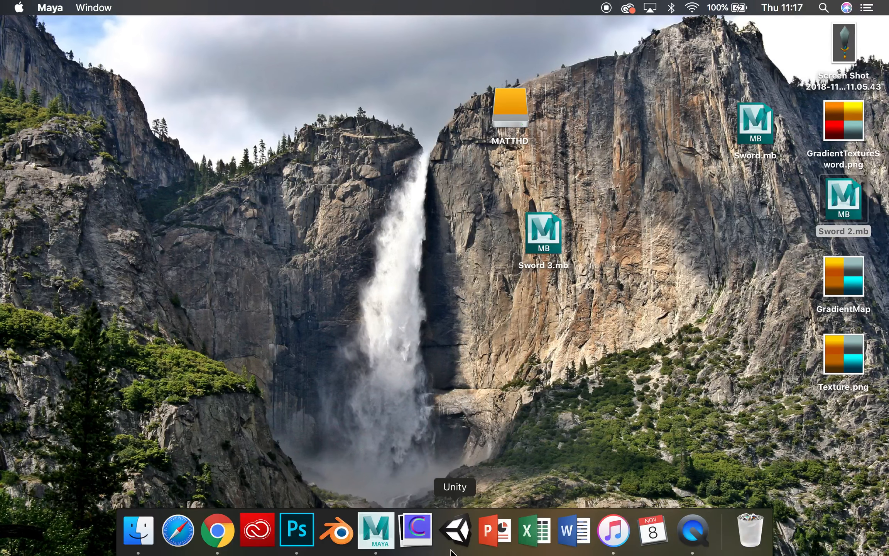
click(376, 539)
Widen the perspective view and examine the finished gradient-textured sword from several sides, including the whole blade.
alt+drag(107, 323, 529, 322)
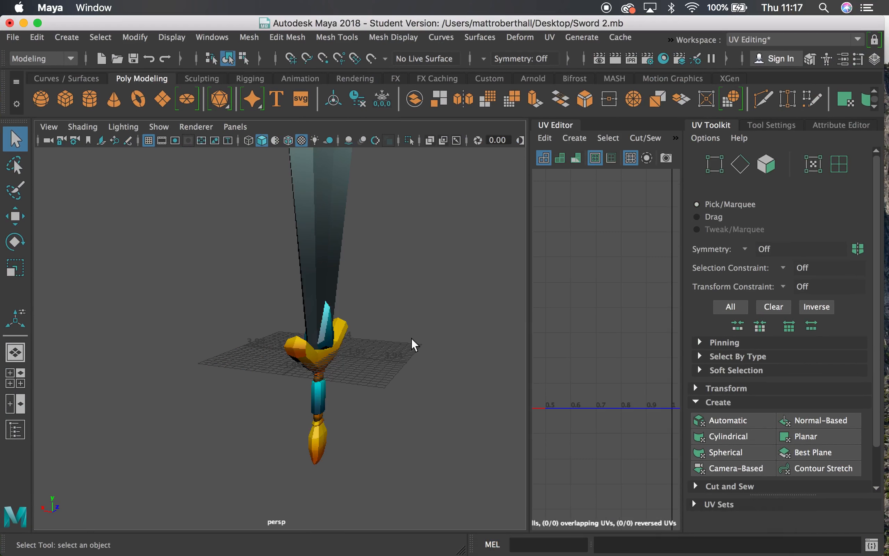
alt+drag(411, 338, 304, 341)
alt+right_drag(304, 341, 319, 390)
alt+drag(319, 389, 344, 404)
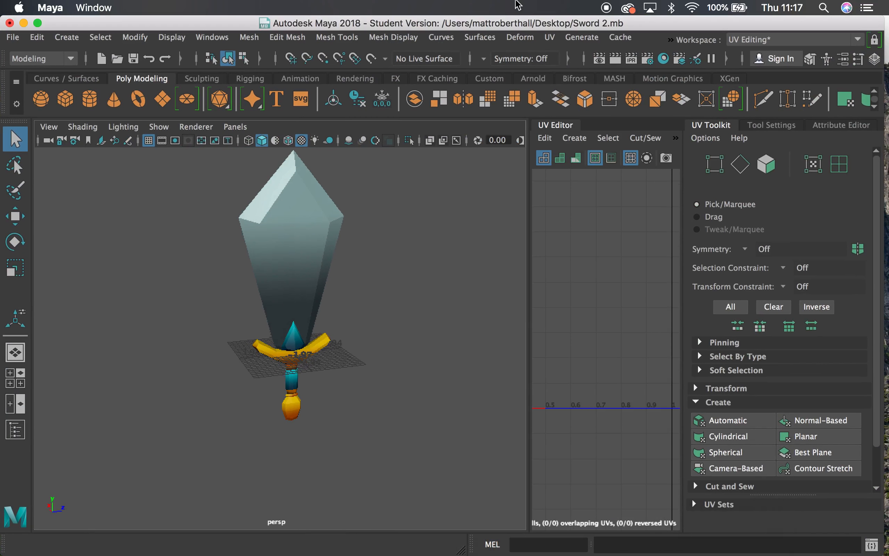